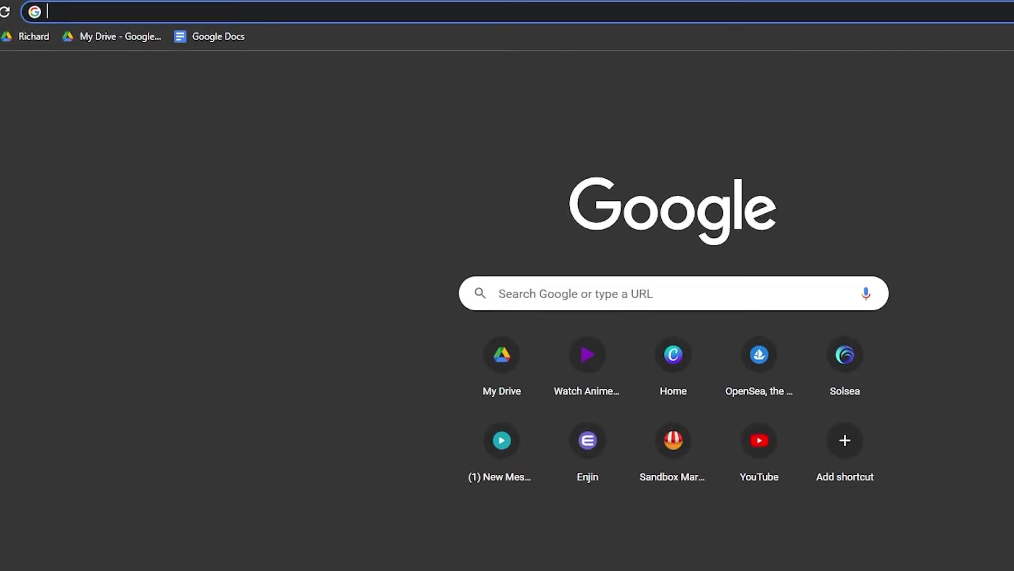
- Search Google for 'solana to dollar' to see the SOL price of $227.85
{"action": "type", "text": "sol to"}
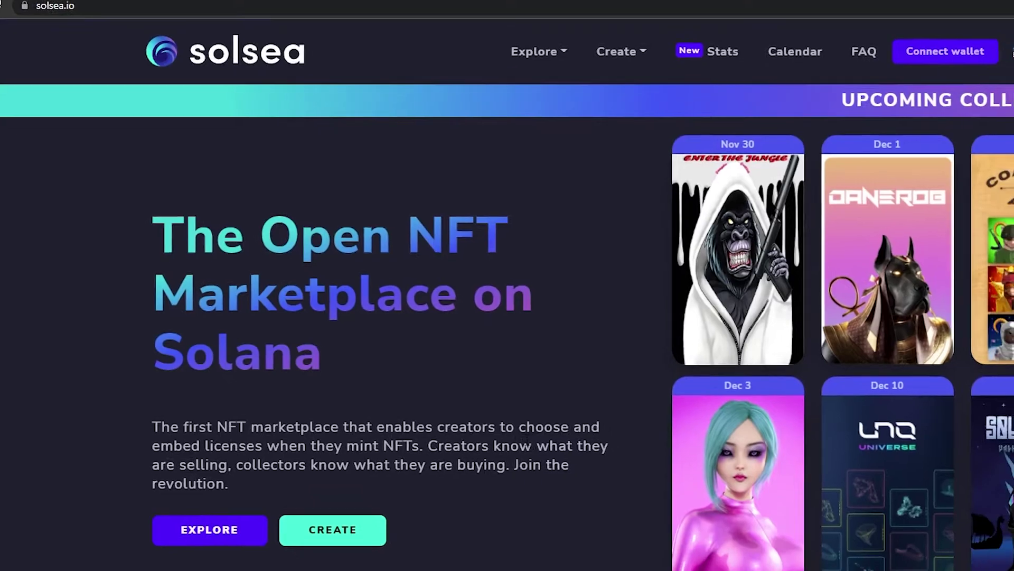
{"action": "scroll", "coordinate": [417, 347], "scroll_direction": "down", "scroll_amount": 5}
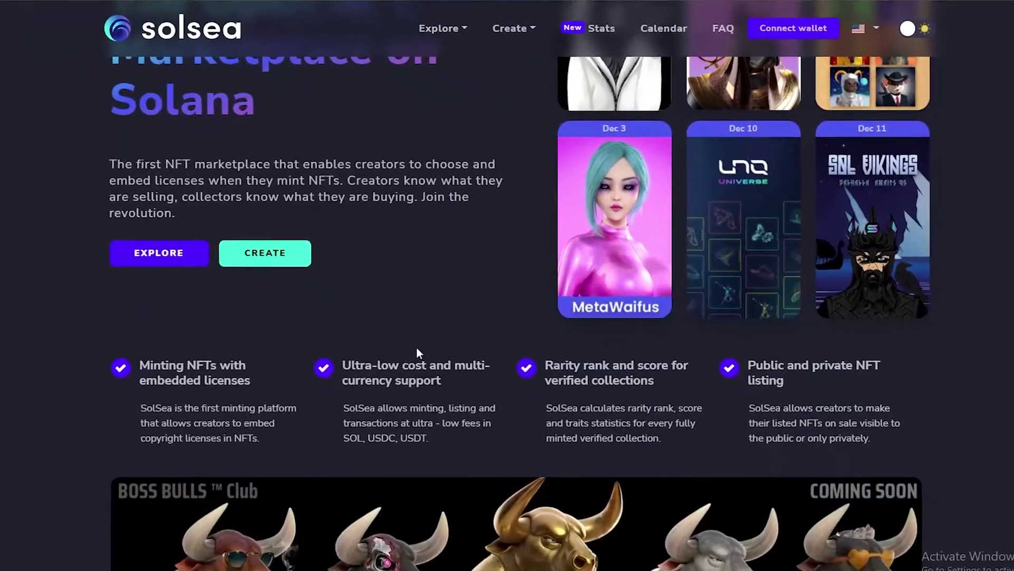
{"action": "scroll", "coordinate": [418, 338], "scroll_direction": "down", "scroll_amount": 2}
{"action": "scroll", "coordinate": [420, 325], "scroll_direction": "up", "scroll_amount": 6}
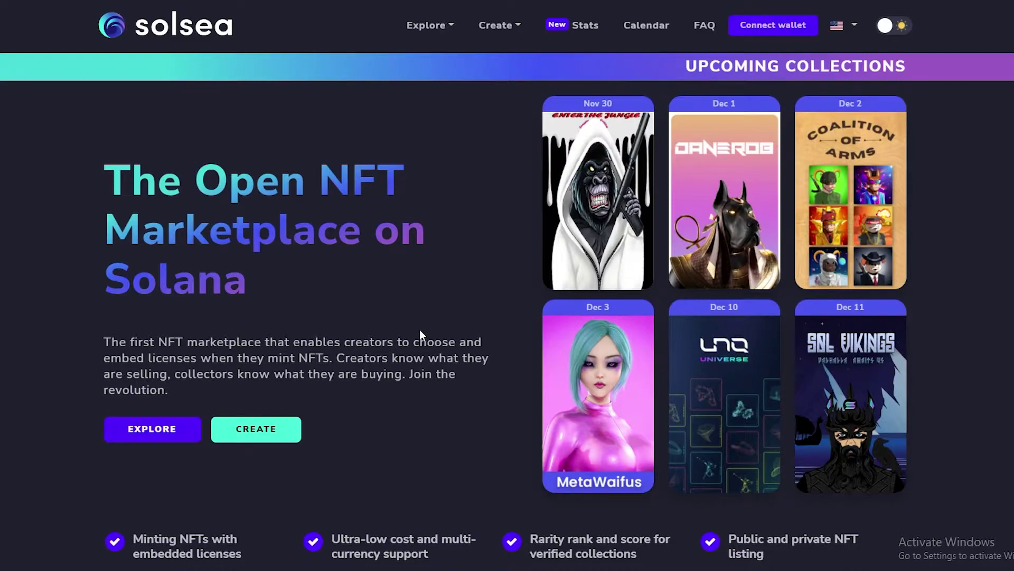
{"action": "scroll", "coordinate": [861, 457], "scroll_direction": "down", "scroll_amount": 2}
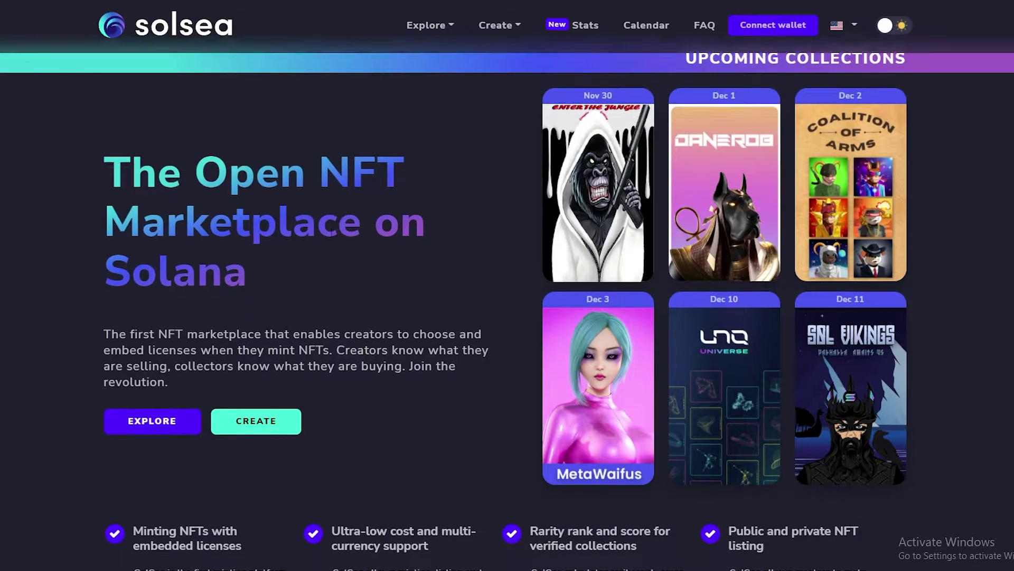
{"action": "scroll", "coordinate": [176, 398], "scroll_direction": "up", "scroll_amount": 2}
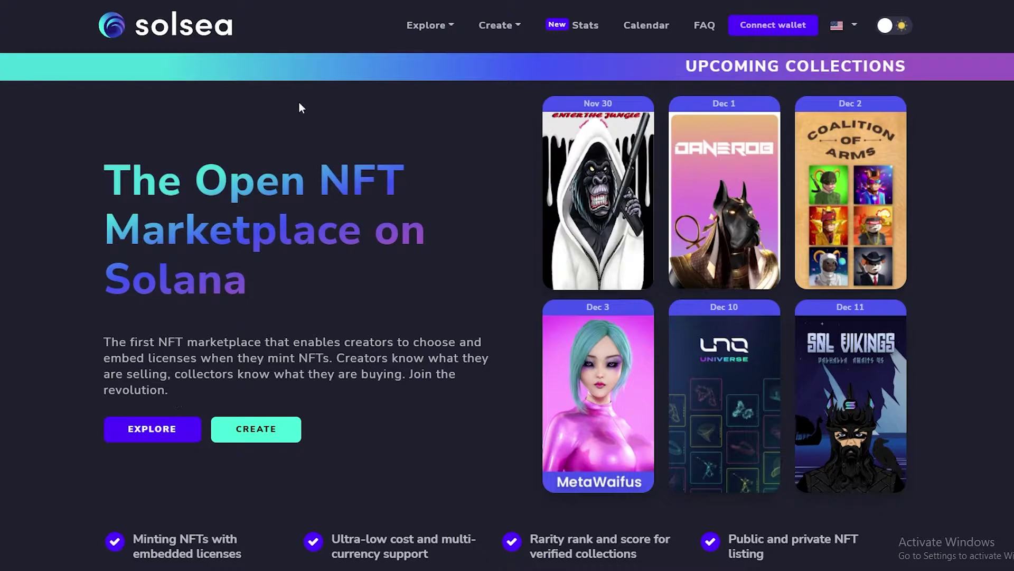
{"action": "mouse_move", "coordinate": [520, 28]}
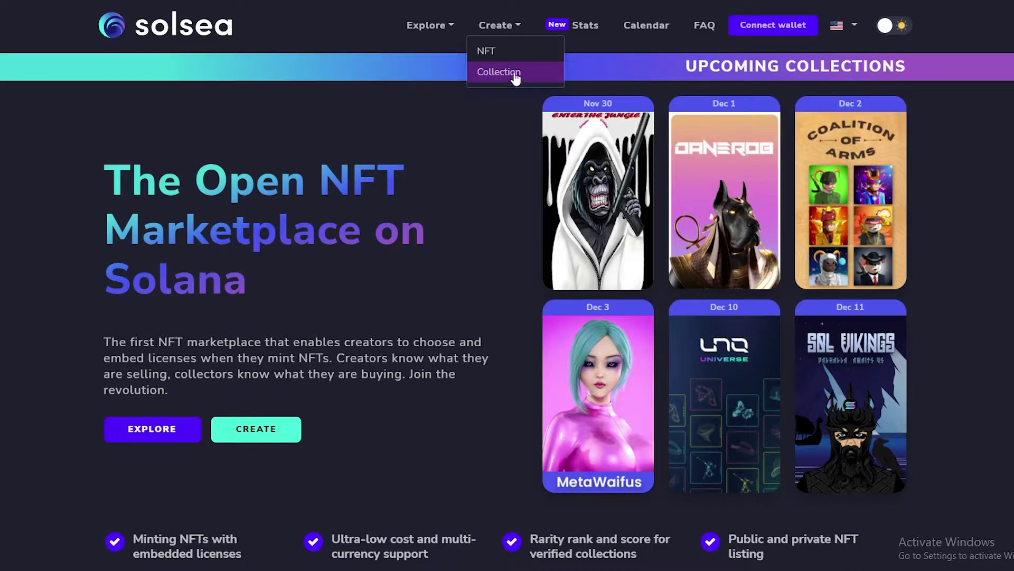
{"action": "right_click", "coordinate": [591, 33]}
{"action": "left_click", "coordinate": [591, 30]}
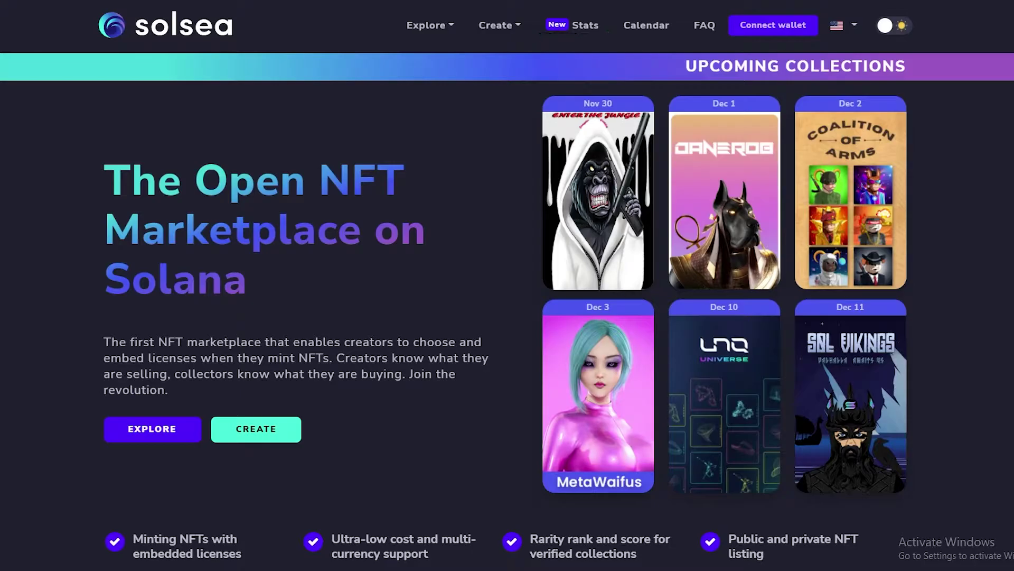
{"action": "scroll", "coordinate": [245, 335], "scroll_direction": "down", "scroll_amount": 1}
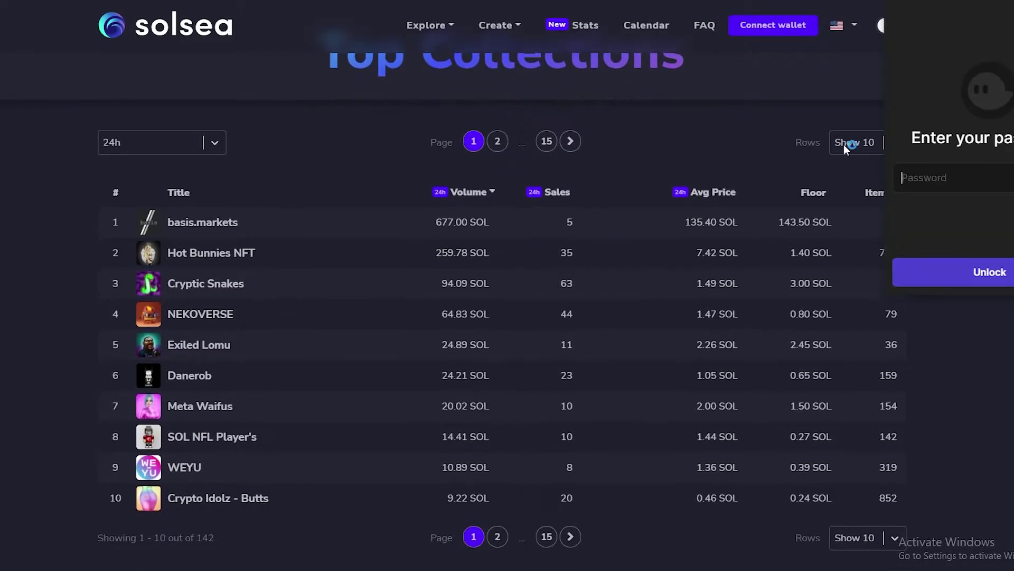
{"action": "scroll", "coordinate": [379, 341], "scroll_direction": "down", "scroll_amount": 3}
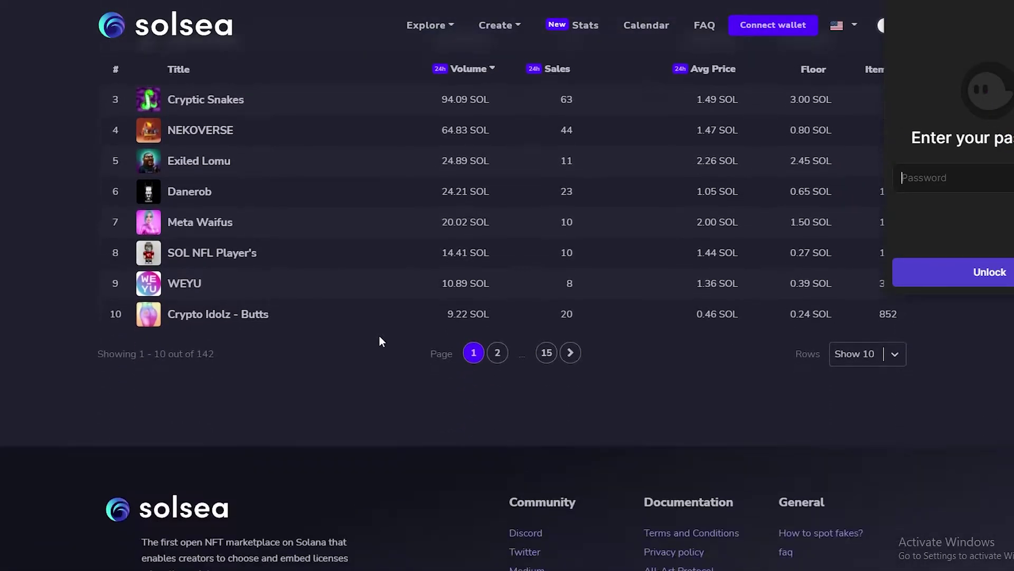
{"action": "scroll", "coordinate": [441, 312], "scroll_direction": "up", "scroll_amount": 2}
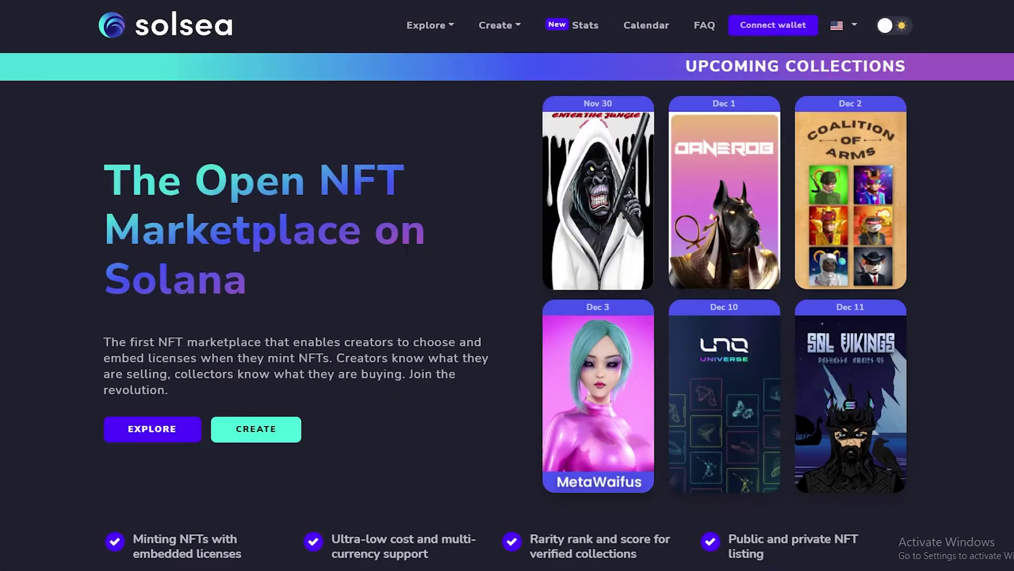
{"action": "scroll", "coordinate": [414, 270], "scroll_direction": "down", "scroll_amount": 10}
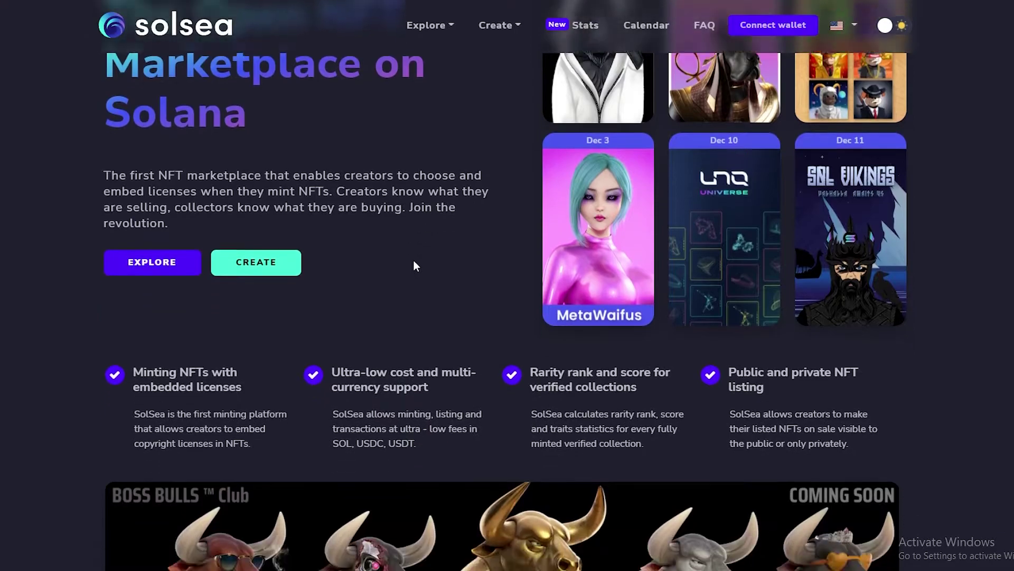
{"action": "scroll", "coordinate": [414, 262], "scroll_direction": "down", "scroll_amount": 12}
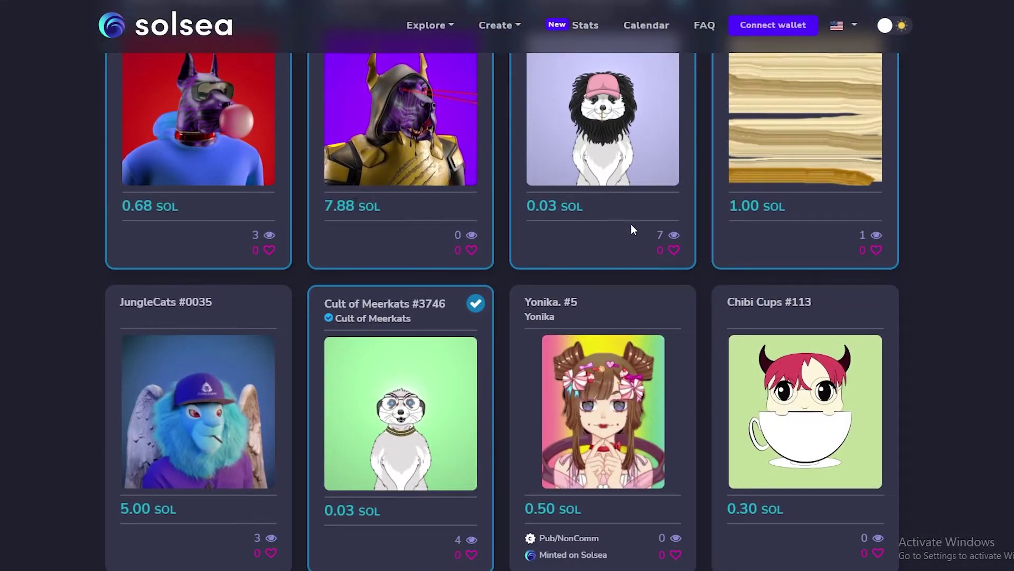
{"action": "scroll", "coordinate": [680, 451], "scroll_direction": "down", "scroll_amount": 4}
{"action": "scroll", "coordinate": [475, 386], "scroll_direction": "down", "scroll_amount": 4}
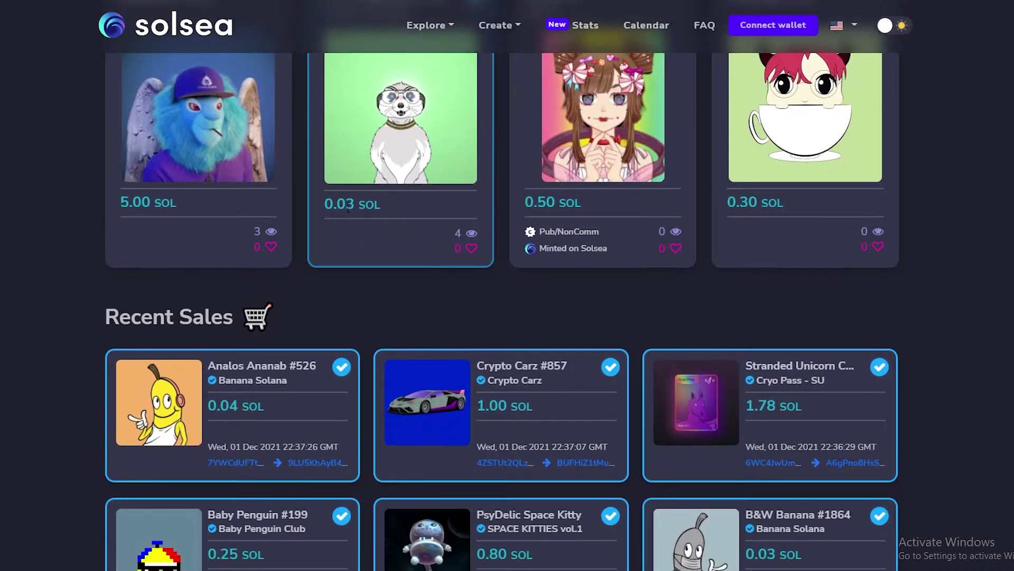
{"action": "scroll", "coordinate": [461, 378], "scroll_direction": "down", "scroll_amount": 1}
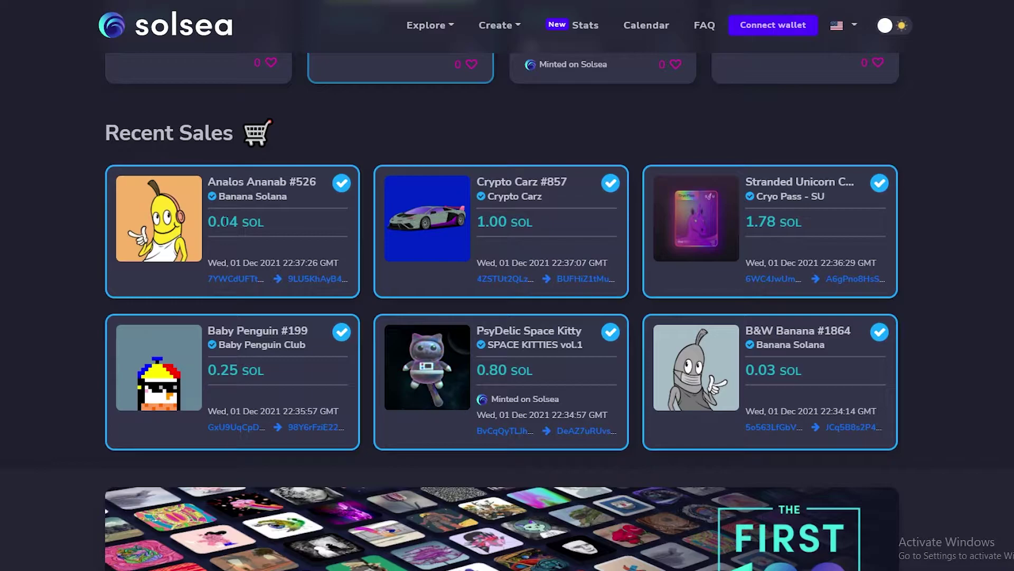
{"action": "scroll", "coordinate": [259, 222], "scroll_direction": "up", "scroll_amount": 1}
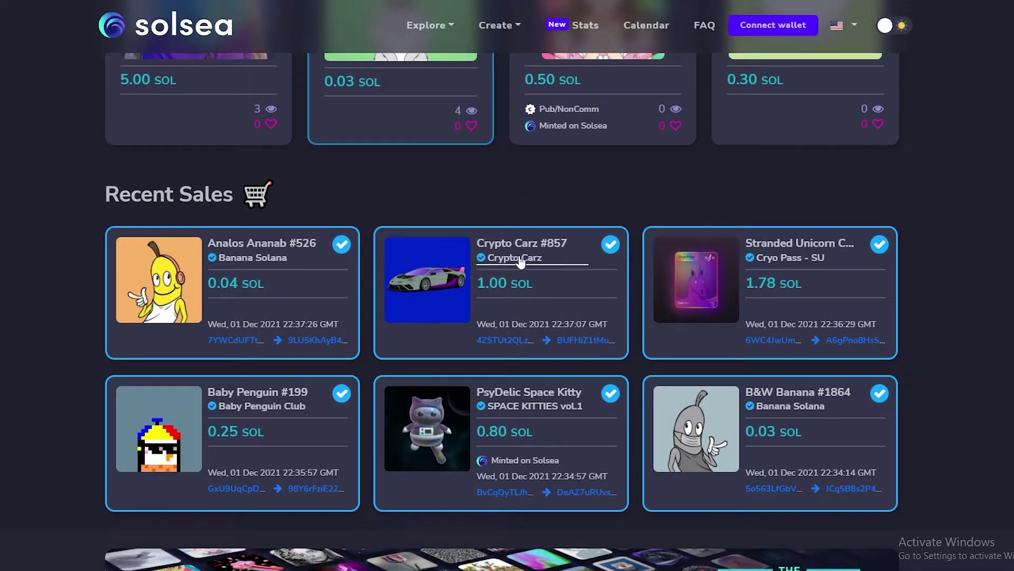
{"action": "scroll", "coordinate": [506, 272], "scroll_direction": "down", "scroll_amount": 3}
{"action": "scroll", "coordinate": [509, 274], "scroll_direction": "down", "scroll_amount": 6}
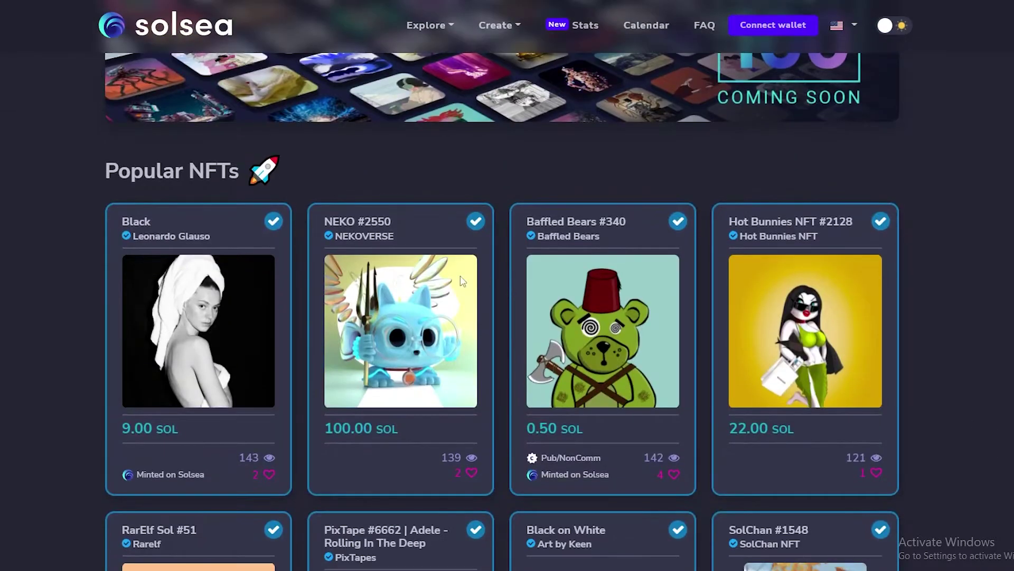
{"action": "scroll", "coordinate": [113, 203], "scroll_direction": "down", "scroll_amount": 3}
{"action": "scroll", "coordinate": [100, 204], "scroll_direction": "down", "scroll_amount": 2}
{"action": "scroll", "coordinate": [100, 204], "scroll_direction": "up", "scroll_amount": 3}
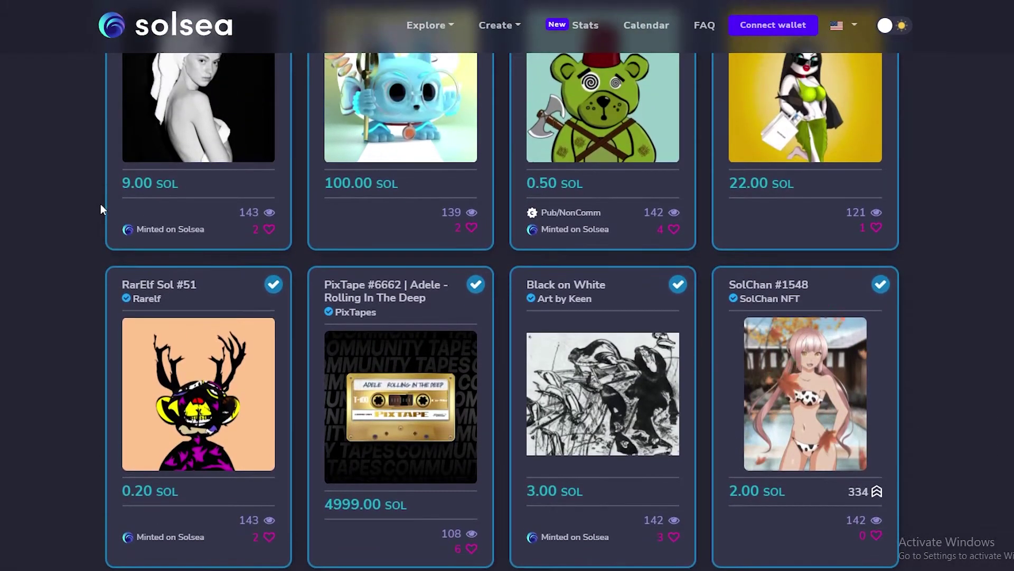
{"action": "scroll", "coordinate": [293, 315], "scroll_direction": "up", "scroll_amount": 1}
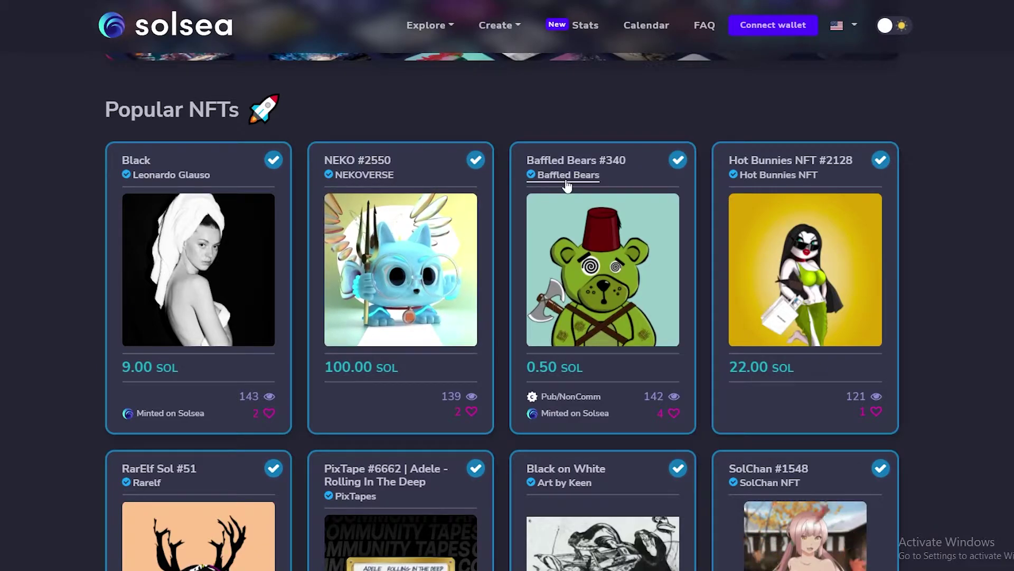
{"action": "scroll", "coordinate": [584, 189], "scroll_direction": "down", "scroll_amount": 1}
{"action": "scroll", "coordinate": [584, 188], "scroll_direction": "up", "scroll_amount": 1}
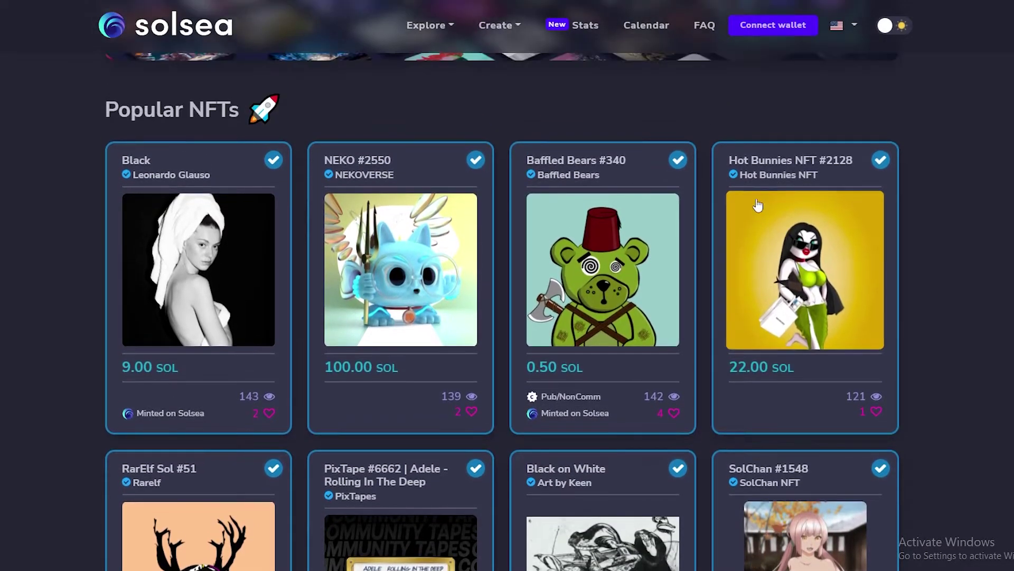
{"action": "scroll", "coordinate": [285, 341], "scroll_direction": "down", "scroll_amount": 2}
{"action": "scroll", "coordinate": [285, 340], "scroll_direction": "down", "scroll_amount": 2}
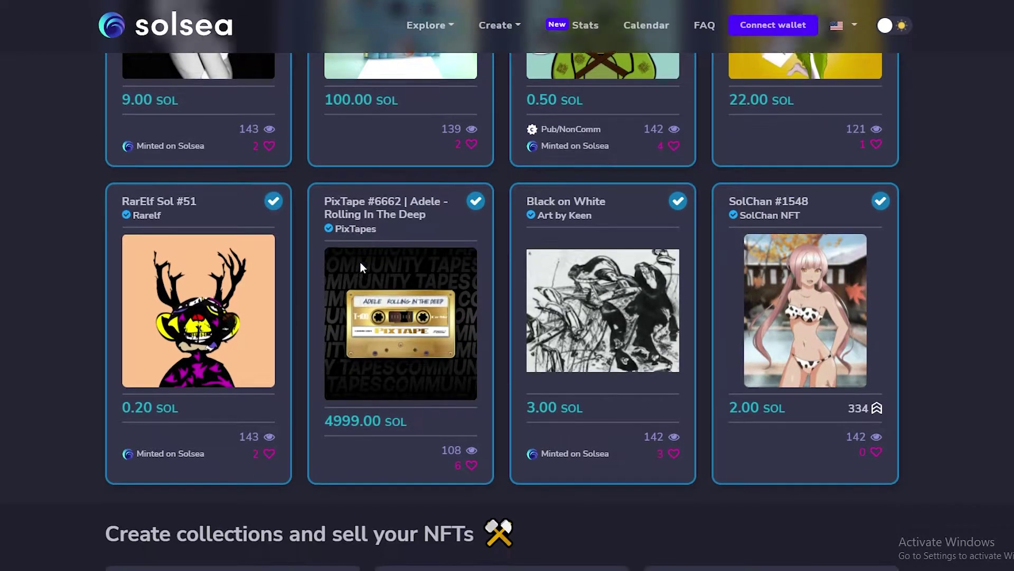
{"action": "scroll", "coordinate": [360, 262], "scroll_direction": "down", "scroll_amount": 6}
{"action": "scroll", "coordinate": [360, 262], "scroll_direction": "down", "scroll_amount": 1}
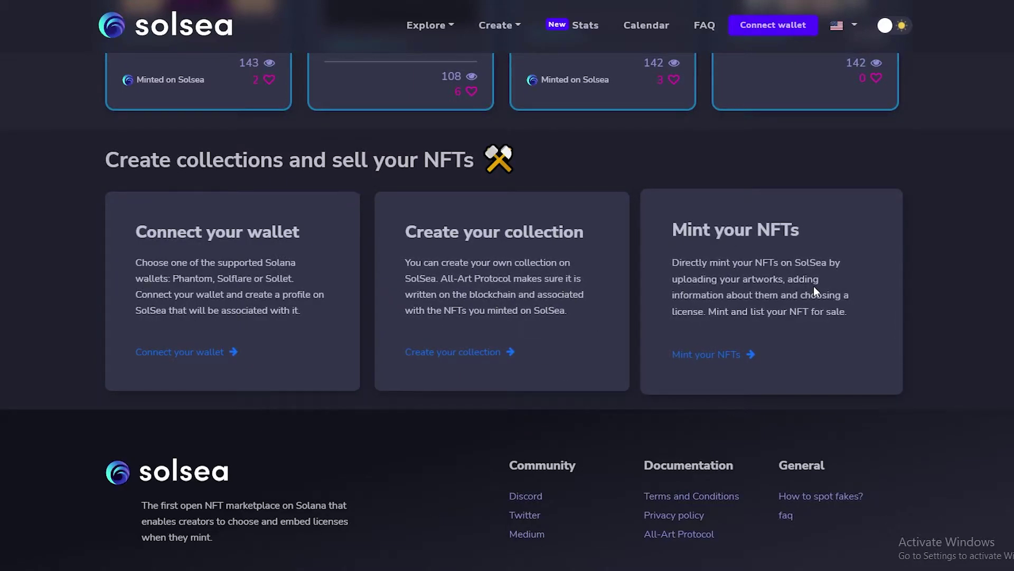
{"action": "scroll", "coordinate": [799, 461], "scroll_direction": "up", "scroll_amount": 8}
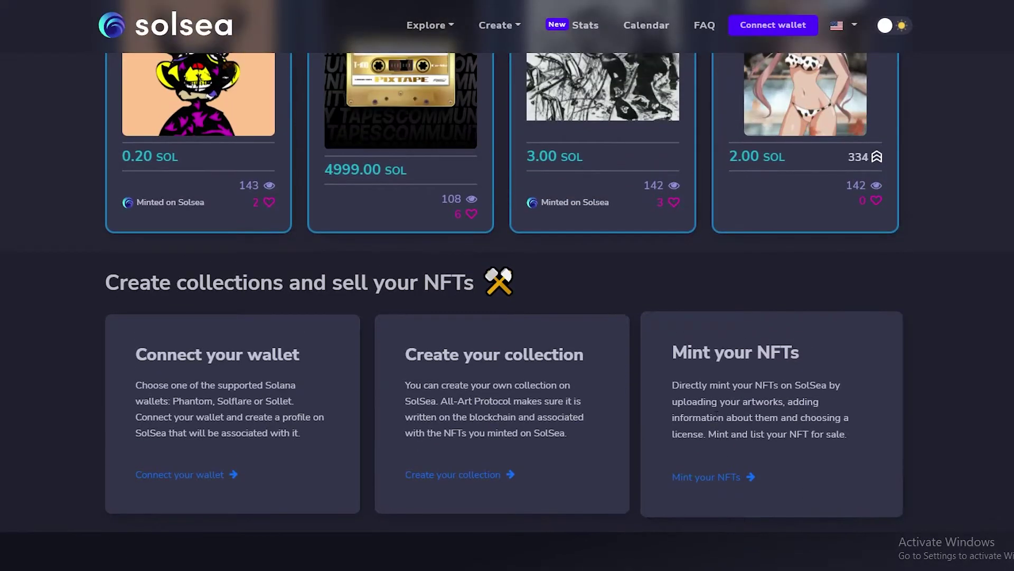
{"action": "scroll", "coordinate": [803, 495], "scroll_direction": "up", "scroll_amount": 20}
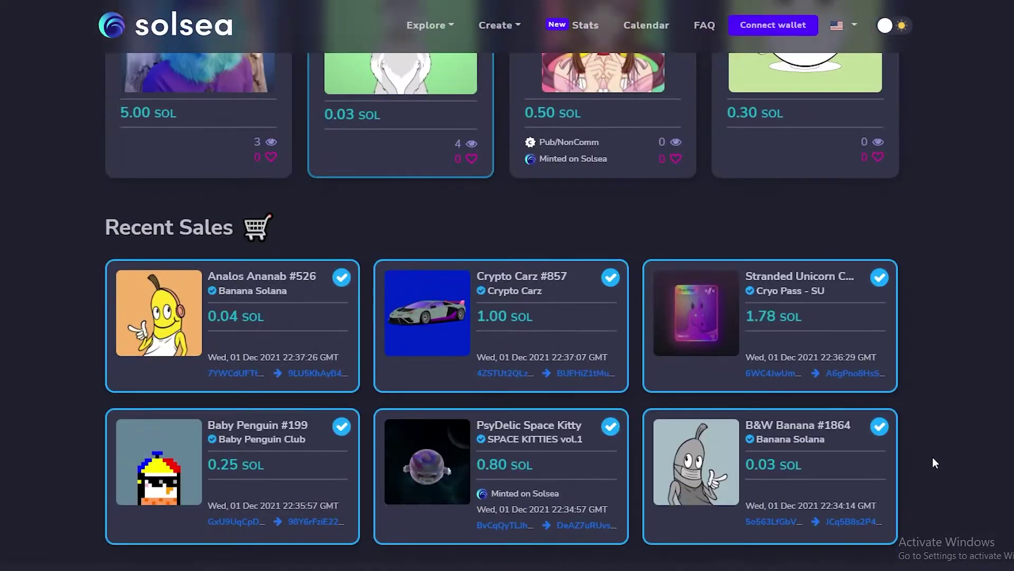
{"action": "scroll", "coordinate": [933, 457], "scroll_direction": "up", "scroll_amount": 20}
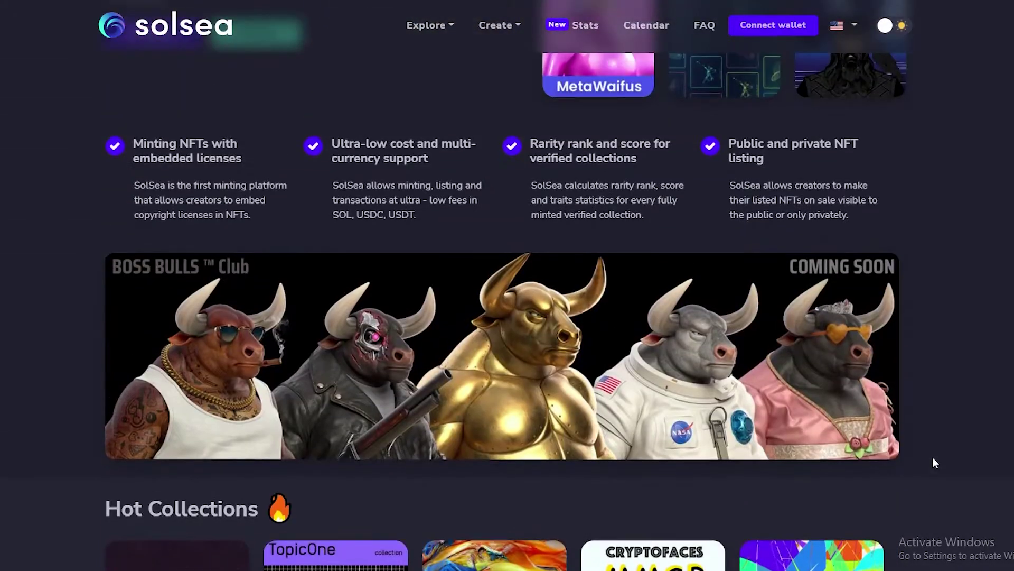
{"action": "scroll", "coordinate": [933, 458], "scroll_direction": "up", "scroll_amount": 2}
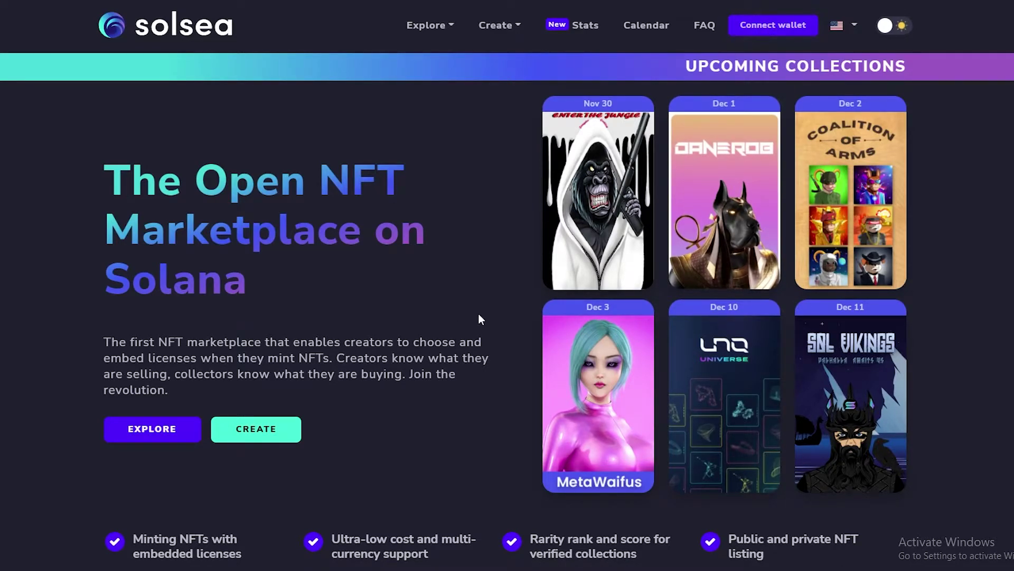
{"action": "left_click", "coordinate": [766, 31]}
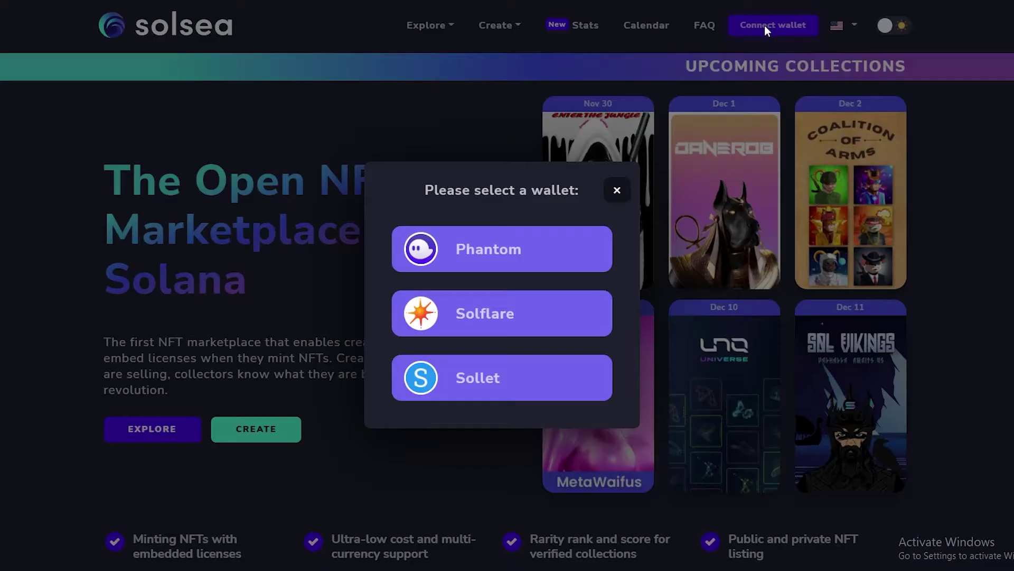
{"action": "left_click", "coordinate": [497, 269]}
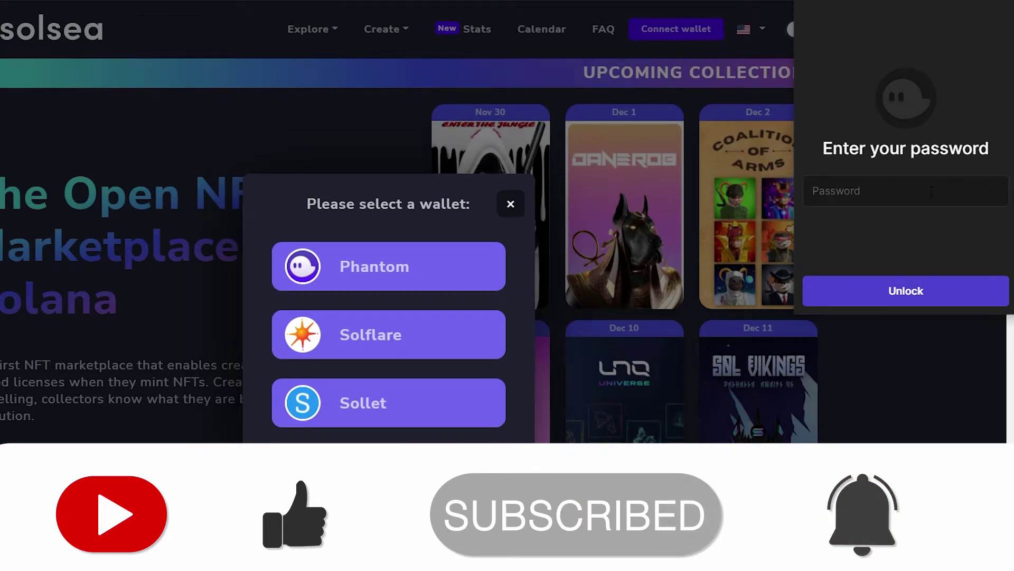
{"action": "type", "text": "••••••••••••••"}
{"action": "left_click", "coordinate": [869, 284]}
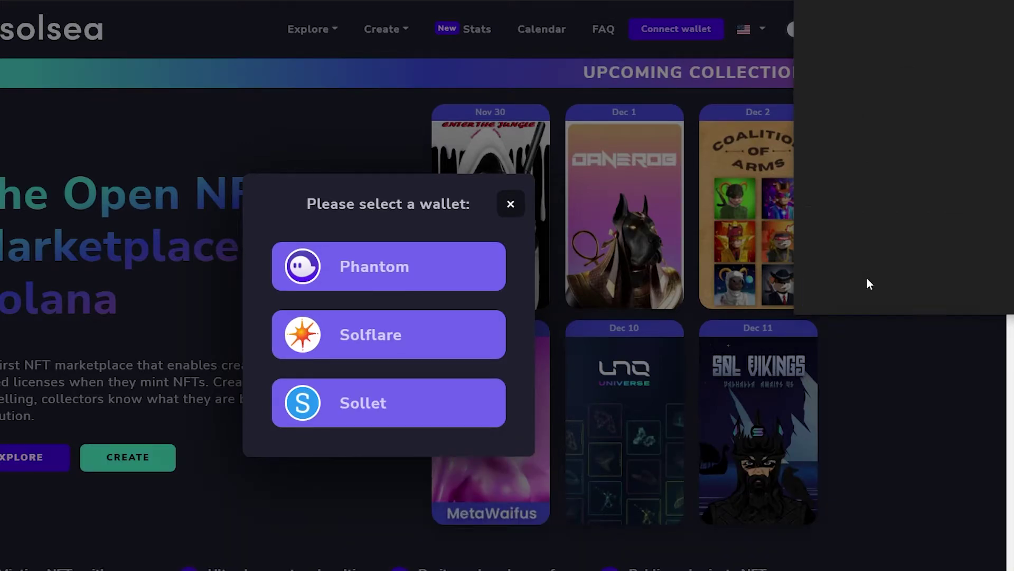
{"action": "left_click", "coordinate": [578, 29]}
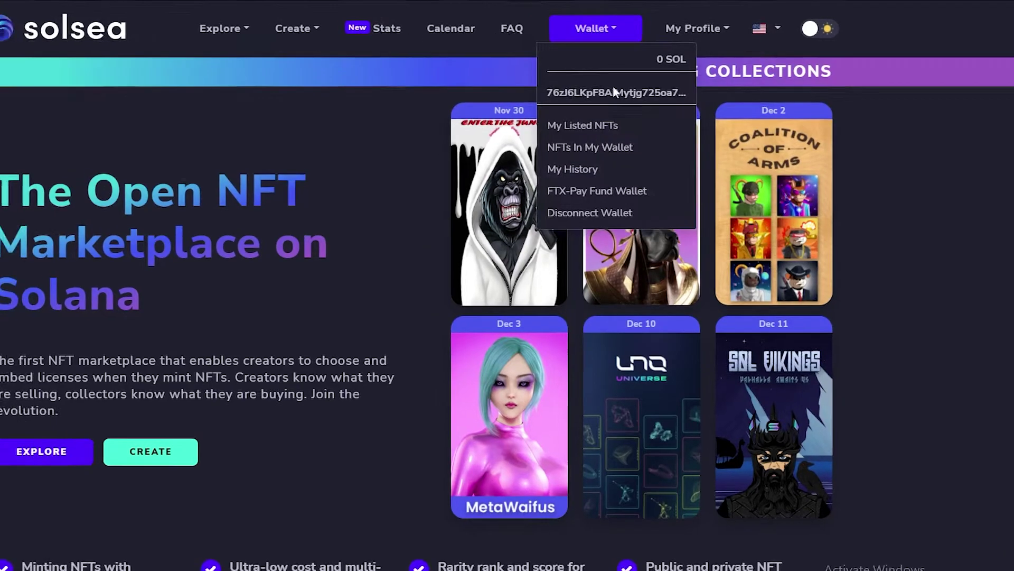
{"action": "left_click", "coordinate": [517, 76]}
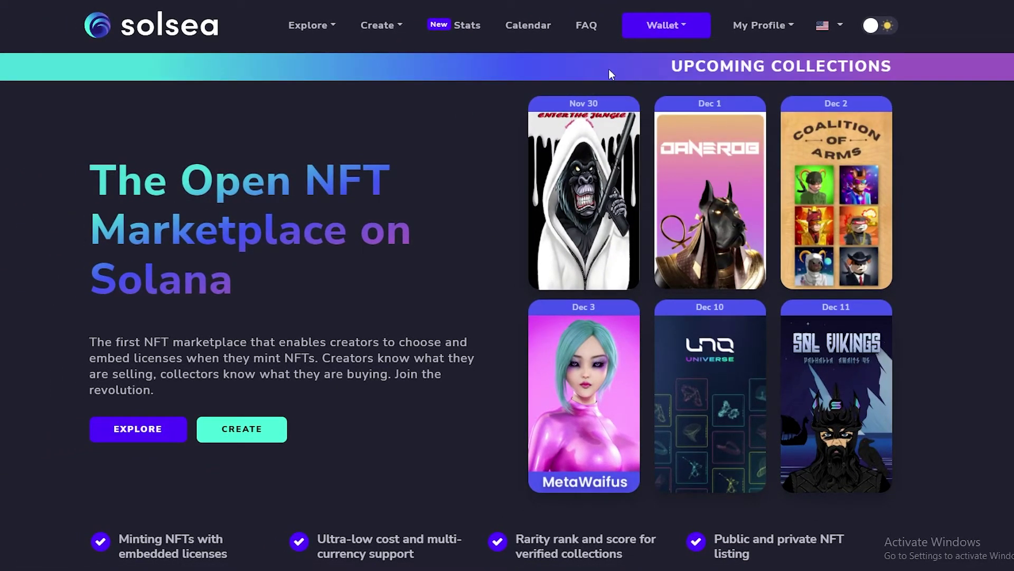
{"action": "left_click", "coordinate": [624, 37]}
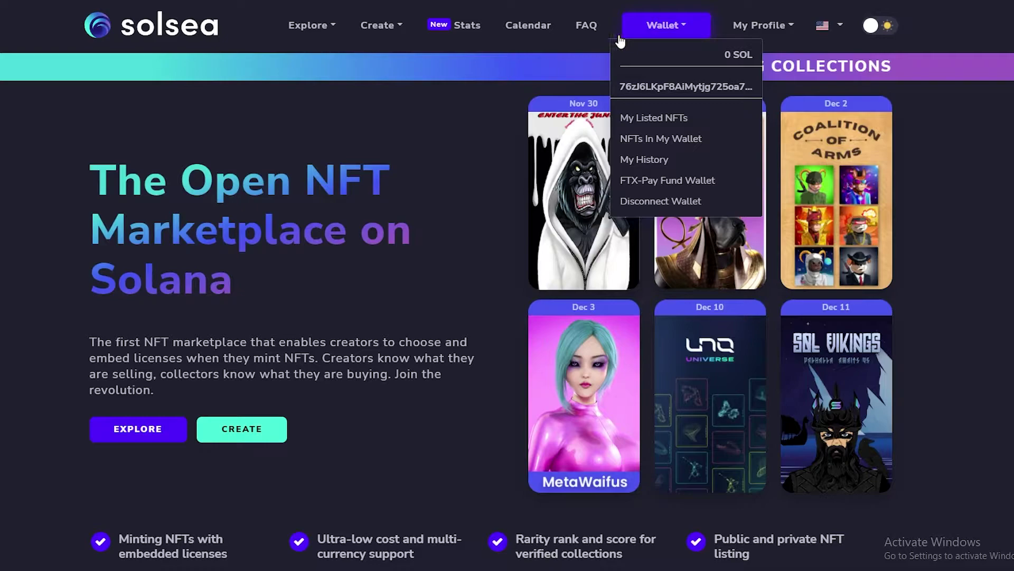
{"action": "left_click", "coordinate": [344, 145]}
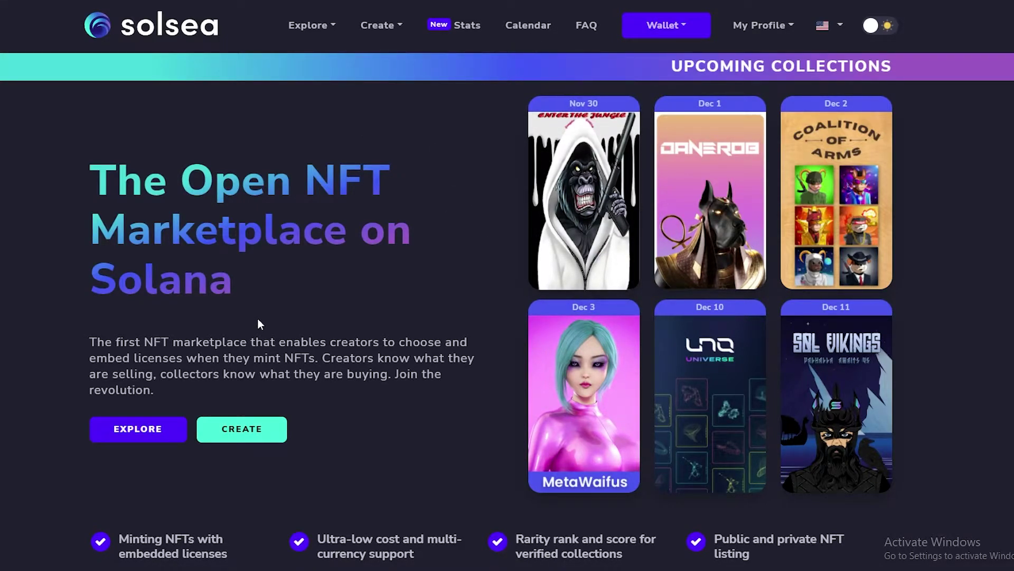
{"action": "scroll", "coordinate": [258, 319], "scroll_direction": "down", "scroll_amount": 1}
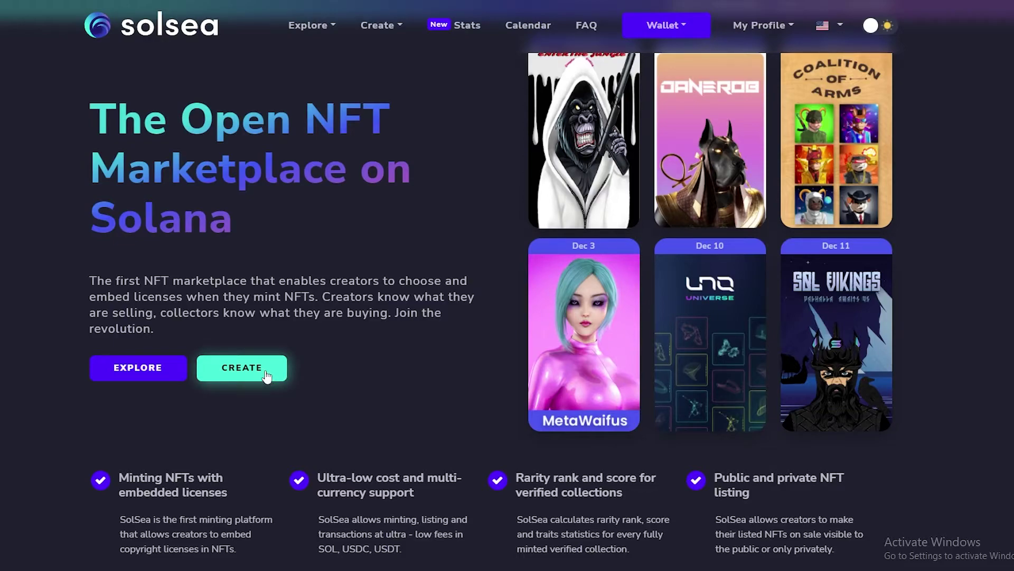
{"action": "scroll", "coordinate": [267, 363], "scroll_direction": "down", "scroll_amount": 3}
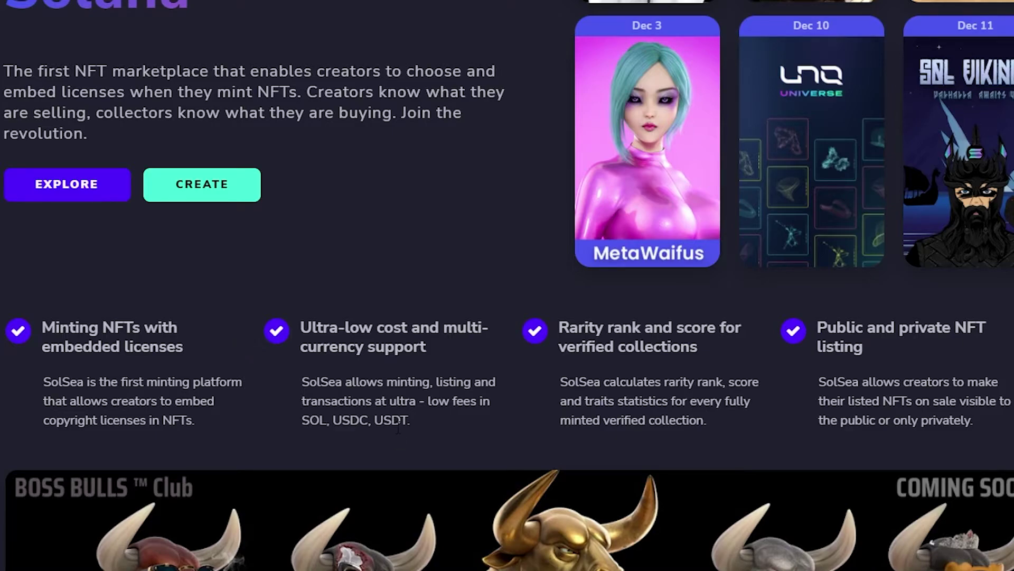
{"action": "right_click", "coordinate": [702, 365]}
{"action": "left_click", "coordinate": [632, 379]}
{"action": "scroll", "coordinate": [938, 455], "scroll_direction": "up", "scroll_amount": 4}
{"action": "scroll", "coordinate": [938, 455], "scroll_direction": "down", "scroll_amount": 2}
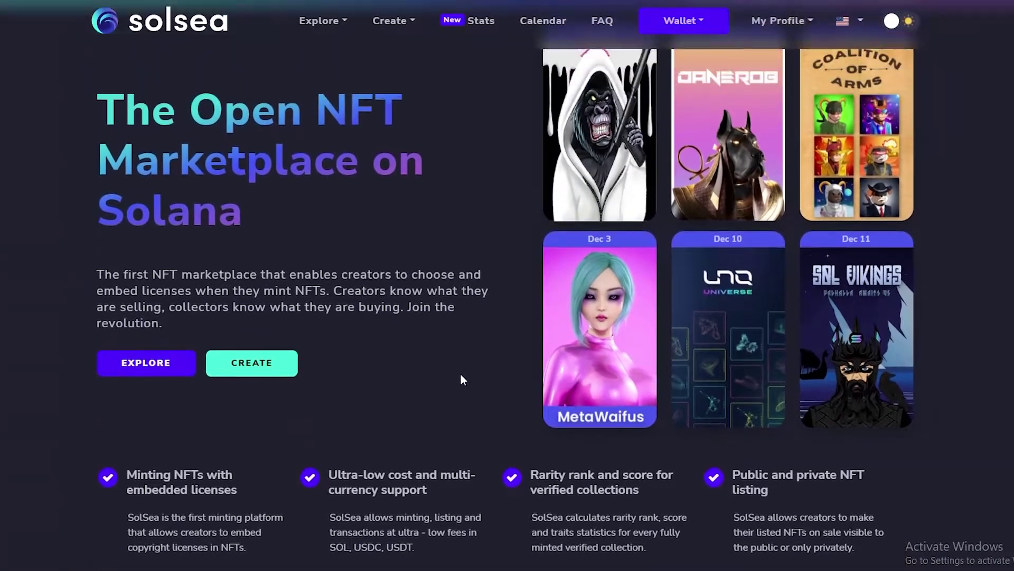
{"action": "scroll", "coordinate": [452, 407], "scroll_direction": "up", "scroll_amount": 1}
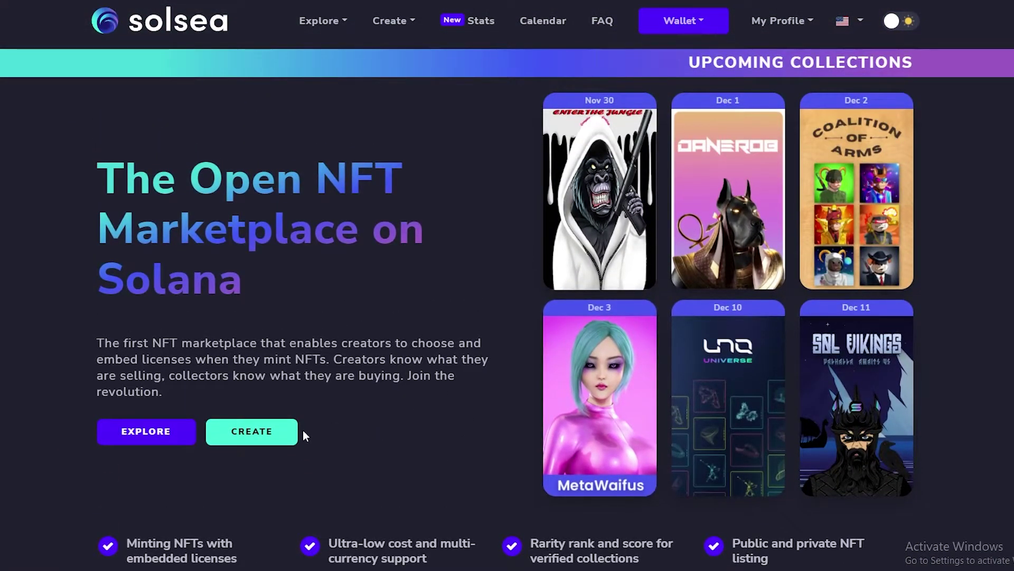
- Go to the Create NFT form and upload the My NFT image as the static preview
{"action": "left_click", "coordinate": [235, 432]}
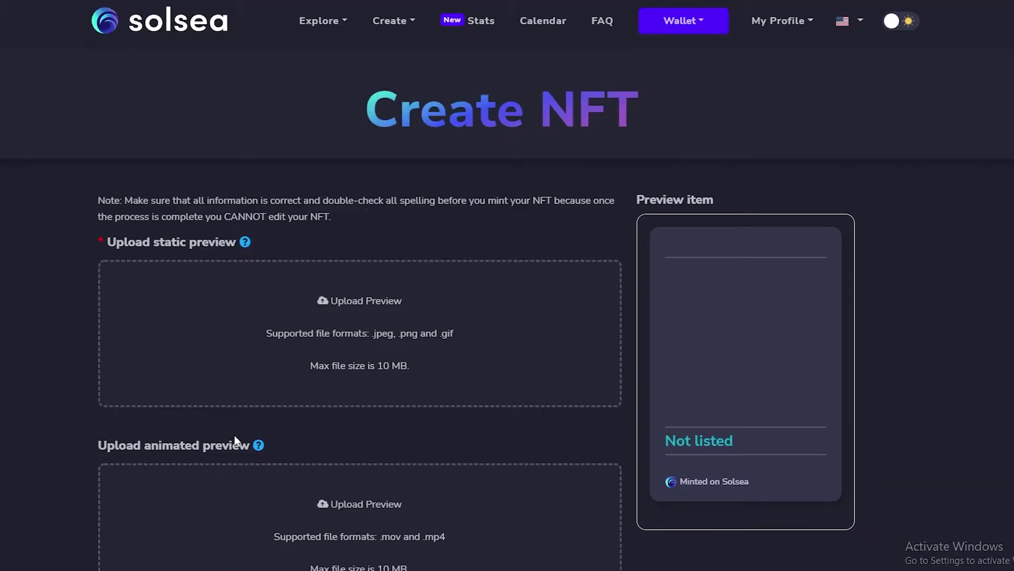
{"action": "scroll", "coordinate": [238, 354], "scroll_direction": "down", "scroll_amount": 5}
{"action": "scroll", "coordinate": [238, 354], "scroll_direction": "up", "scroll_amount": 1}
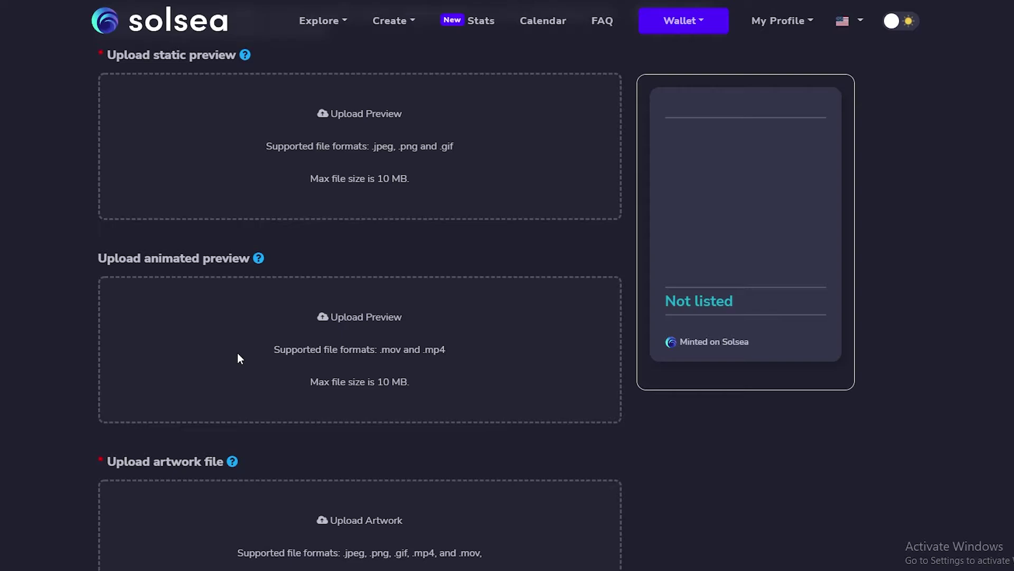
{"action": "scroll", "coordinate": [259, 349], "scroll_direction": "up", "scroll_amount": 2}
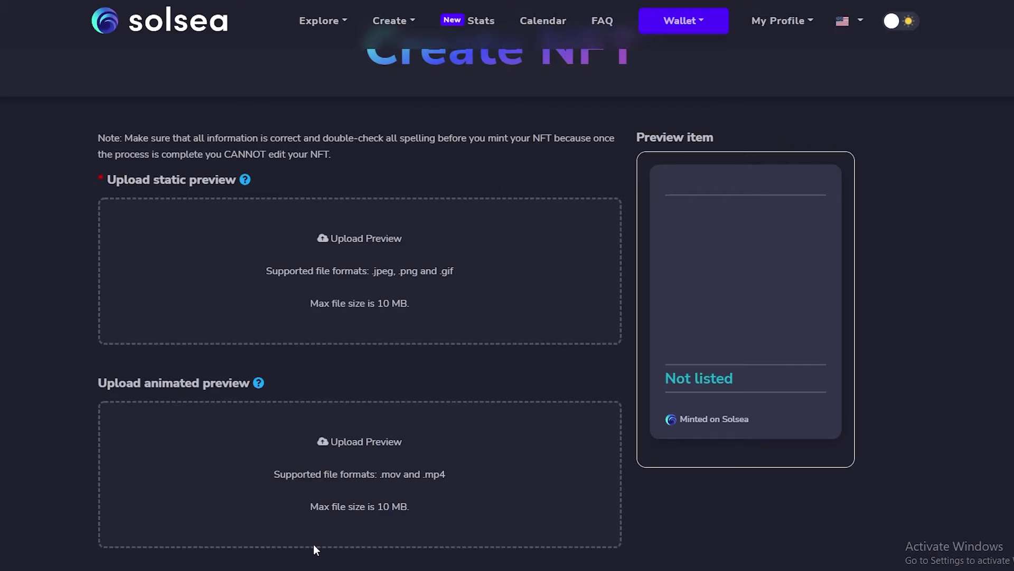
{"action": "scroll", "coordinate": [312, 544], "scroll_direction": "down", "scroll_amount": 2}
{"action": "scroll", "coordinate": [312, 541], "scroll_direction": "down", "scroll_amount": 1}
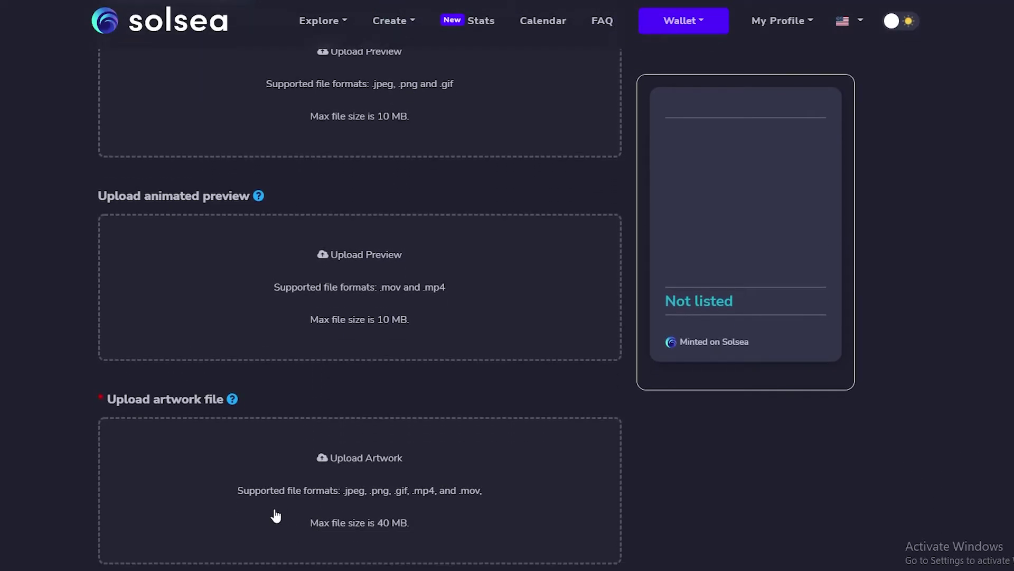
{"action": "scroll", "coordinate": [216, 494], "scroll_direction": "up", "scroll_amount": 3}
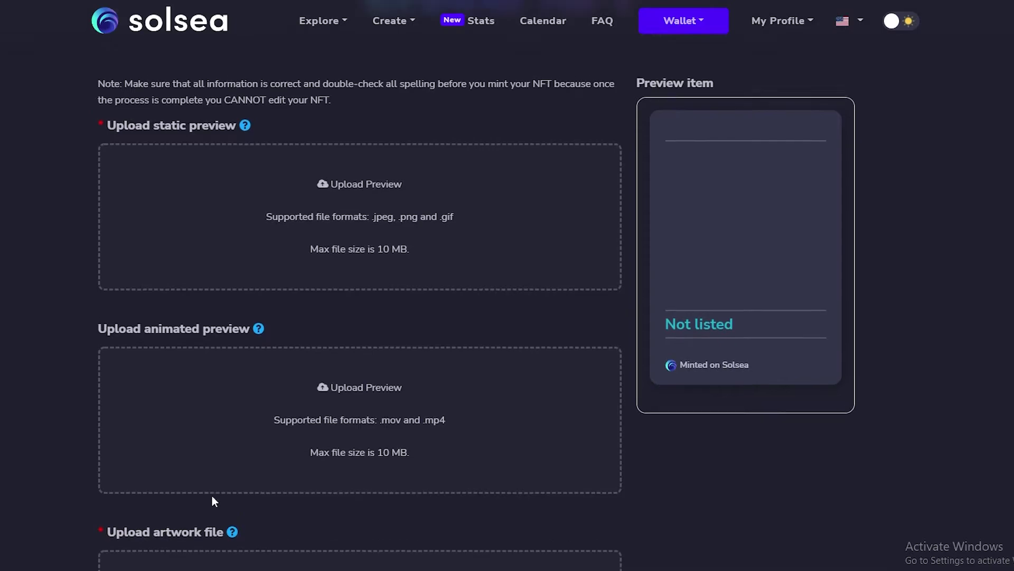
{"action": "scroll", "coordinate": [305, 522], "scroll_direction": "down", "scroll_amount": 3}
{"action": "scroll", "coordinate": [312, 420], "scroll_direction": "up", "scroll_amount": 2}
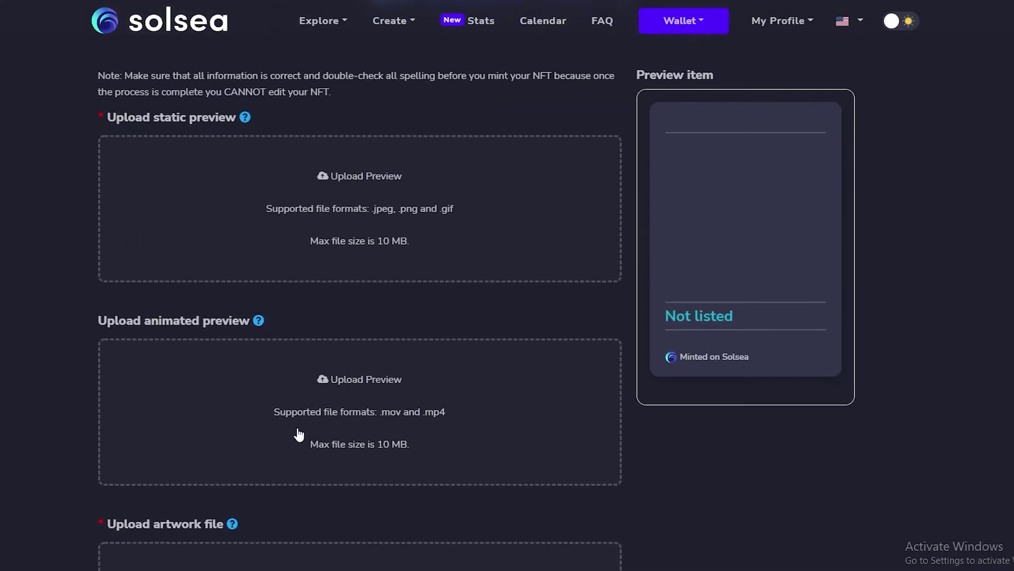
{"action": "scroll", "coordinate": [236, 294], "scroll_direction": "down", "scroll_amount": 1}
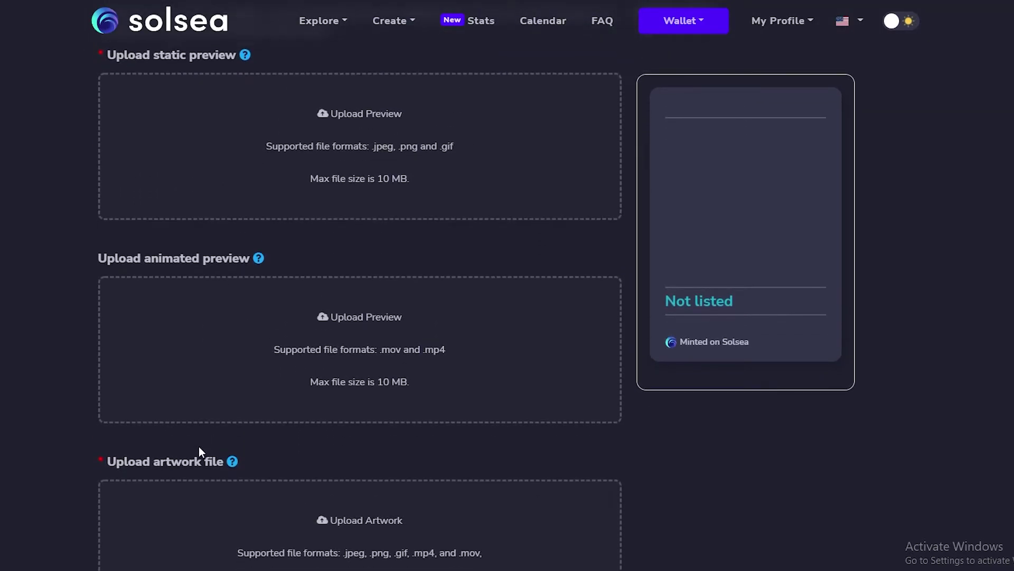
{"action": "scroll", "coordinate": [210, 450], "scroll_direction": "up", "scroll_amount": 2}
{"action": "scroll", "coordinate": [238, 516], "scroll_direction": "down", "scroll_amount": 2}
{"action": "scroll", "coordinate": [322, 391], "scroll_direction": "up", "scroll_amount": 2}
{"action": "left_click", "coordinate": [324, 261]}
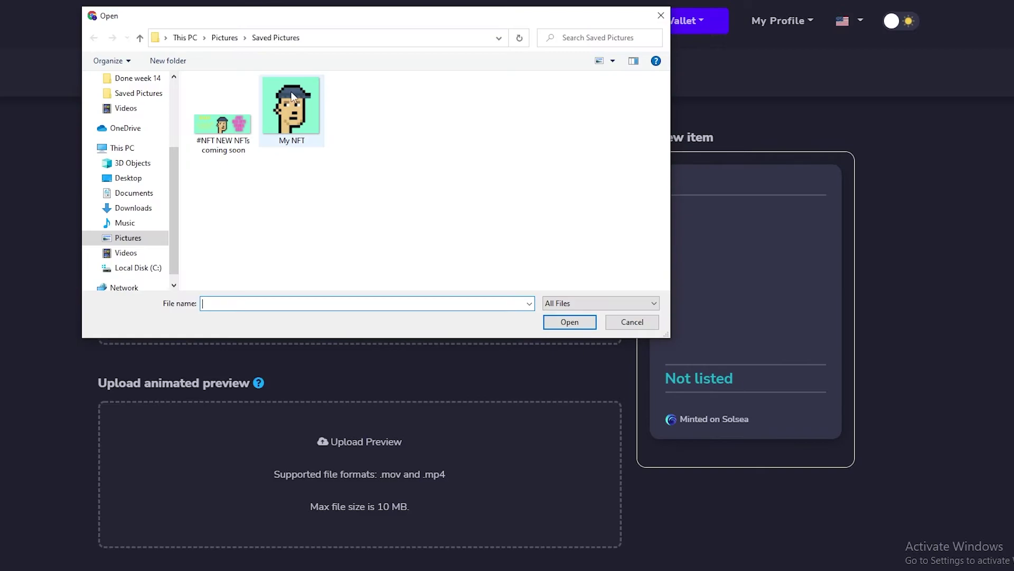
{"action": "left_click", "coordinate": [292, 106]}
{"action": "left_click", "coordinate": [569, 321]}
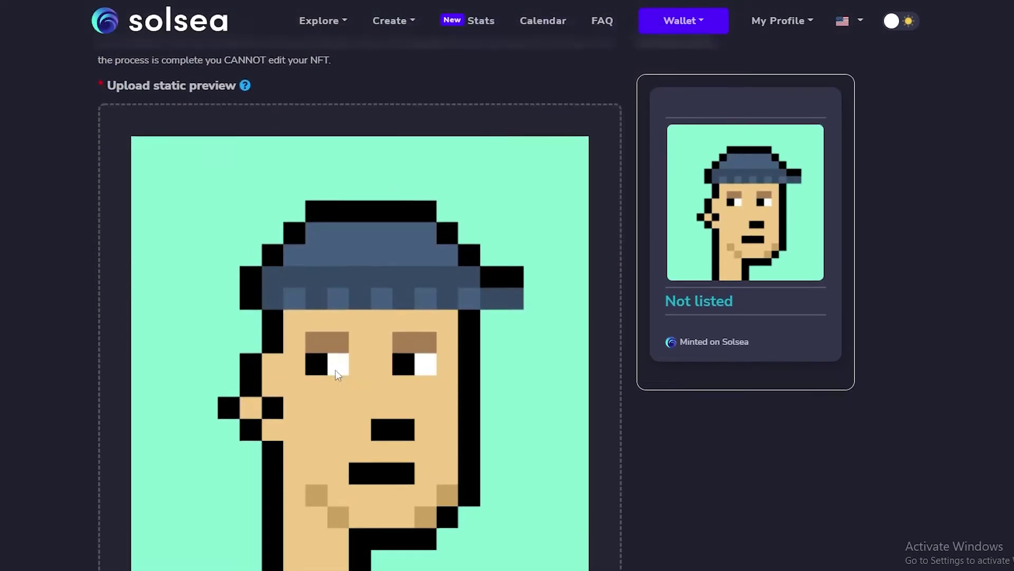
- Upload the same My NFT image as the artwork file
{"action": "scroll", "coordinate": [338, 374], "scroll_direction": "down", "scroll_amount": 7}
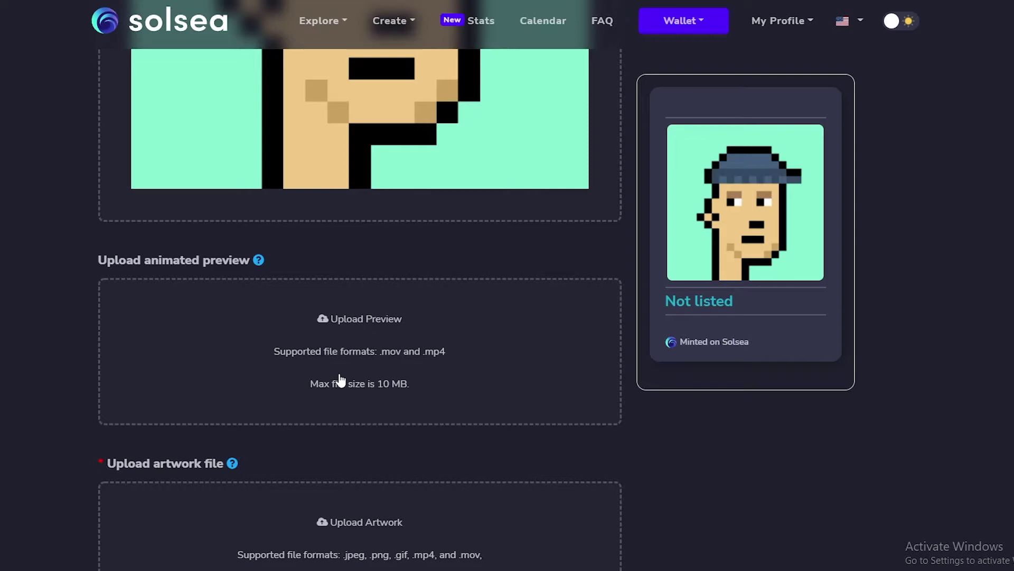
{"action": "scroll", "coordinate": [339, 379], "scroll_direction": "down", "scroll_amount": 2}
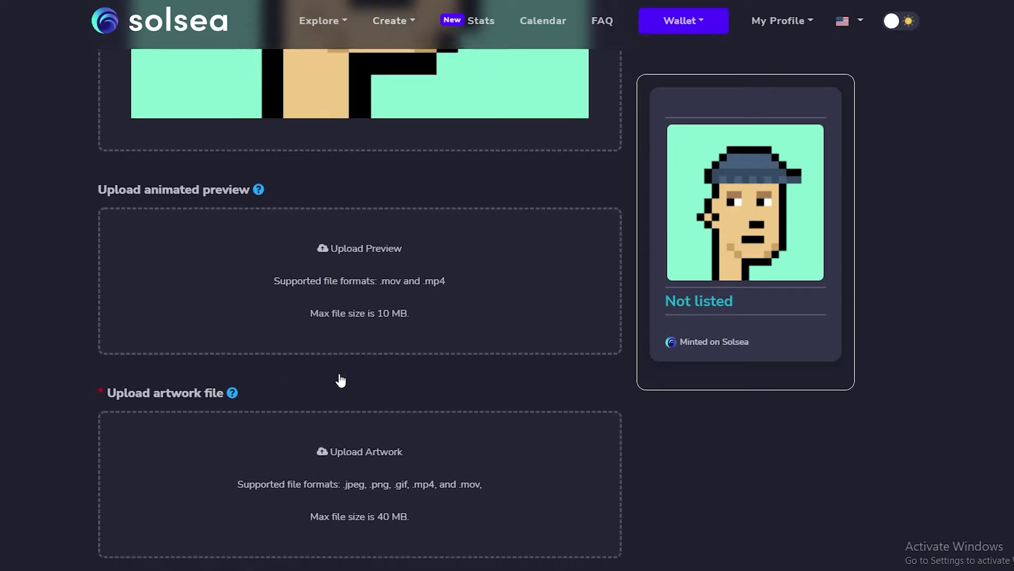
{"action": "scroll", "coordinate": [317, 403], "scroll_direction": "down", "scroll_amount": 1}
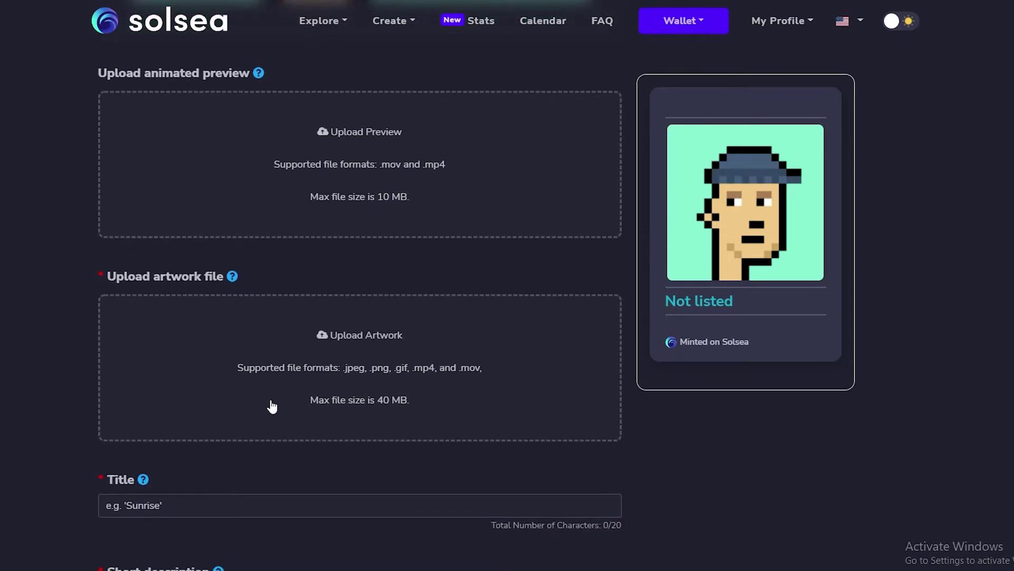
{"action": "left_click", "coordinate": [324, 366]}
{"action": "left_click", "coordinate": [291, 106]}
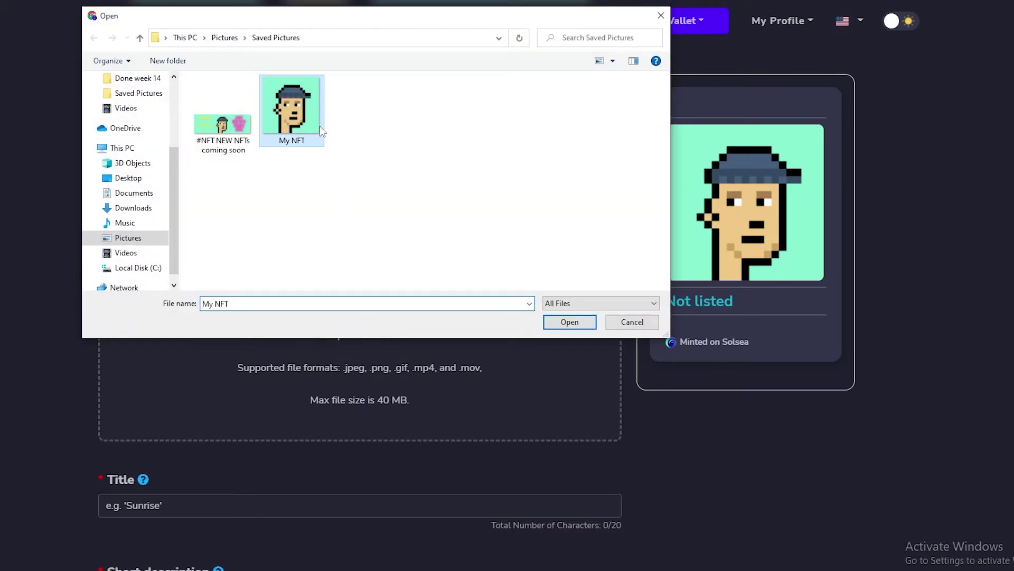
{"action": "left_click", "coordinate": [569, 322]}
{"action": "scroll", "coordinate": [442, 373], "scroll_direction": "down", "scroll_amount": 5}
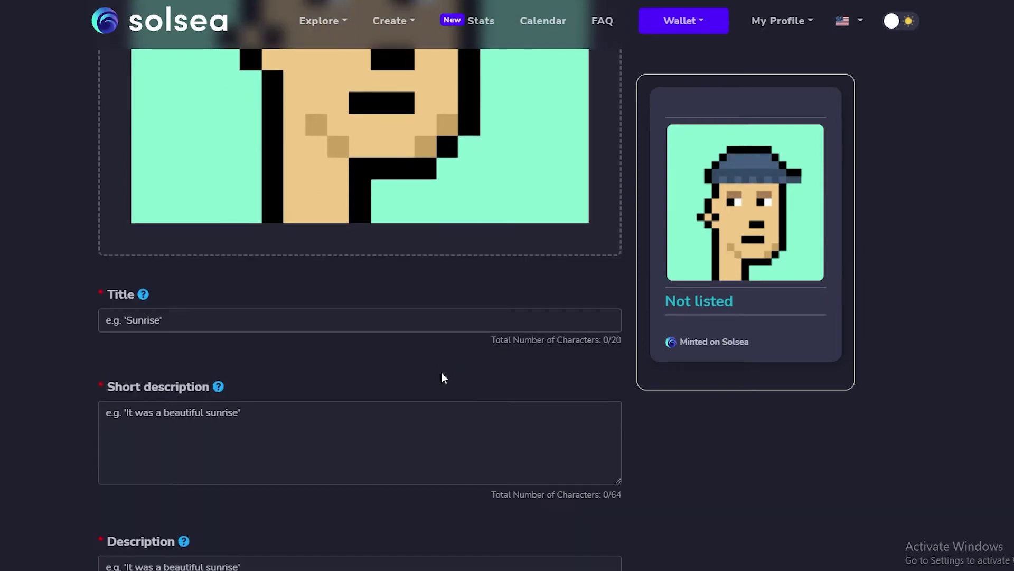
{"action": "scroll", "coordinate": [433, 375], "scroll_direction": "up", "scroll_amount": 2}
{"action": "scroll", "coordinate": [428, 375], "scroll_direction": "down", "scroll_amount": 4}
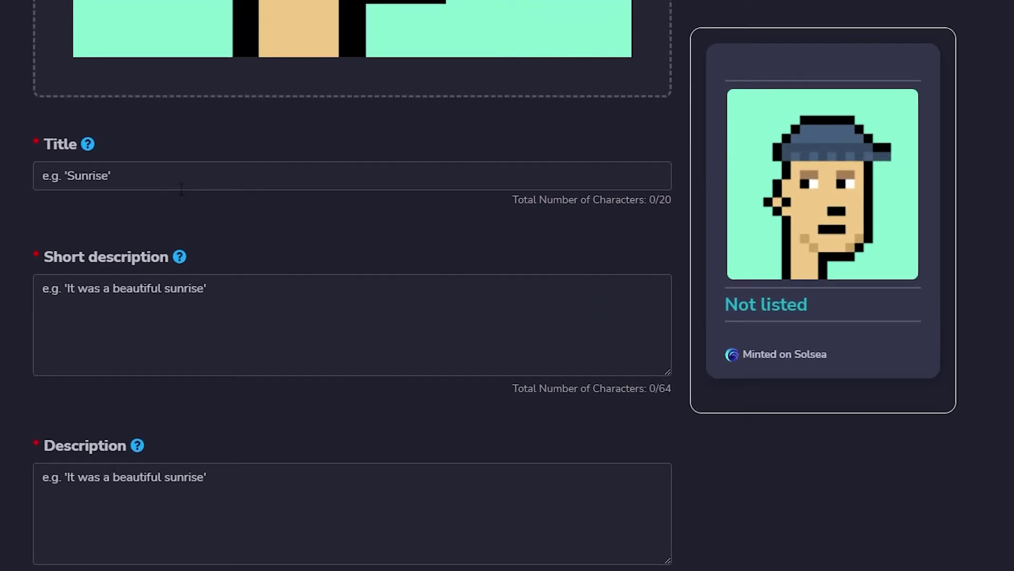
{"action": "scroll", "coordinate": [181, 189], "scroll_direction": "down", "scroll_amount": 3}
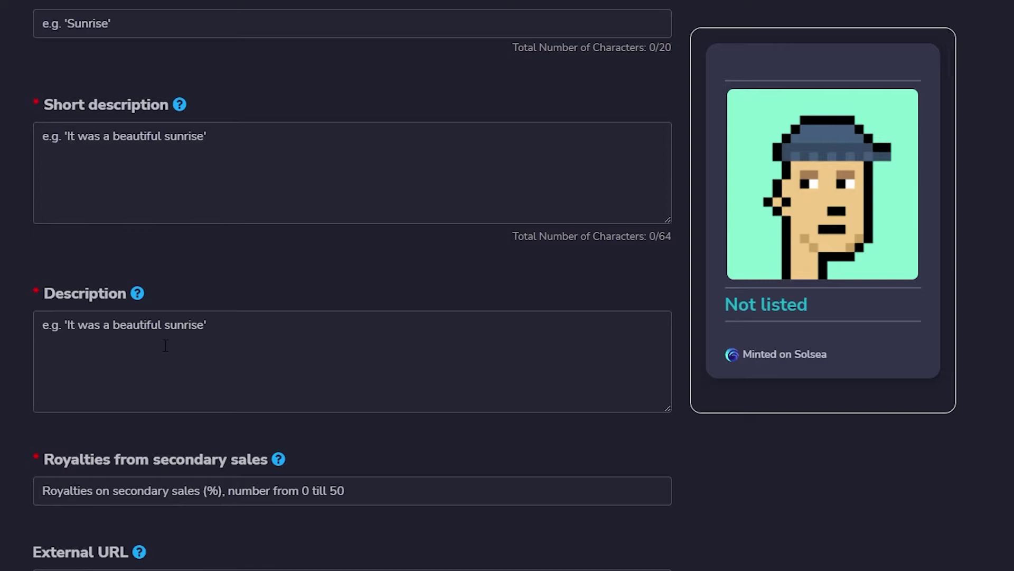
{"action": "scroll", "coordinate": [161, 348], "scroll_direction": "down", "scroll_amount": 2}
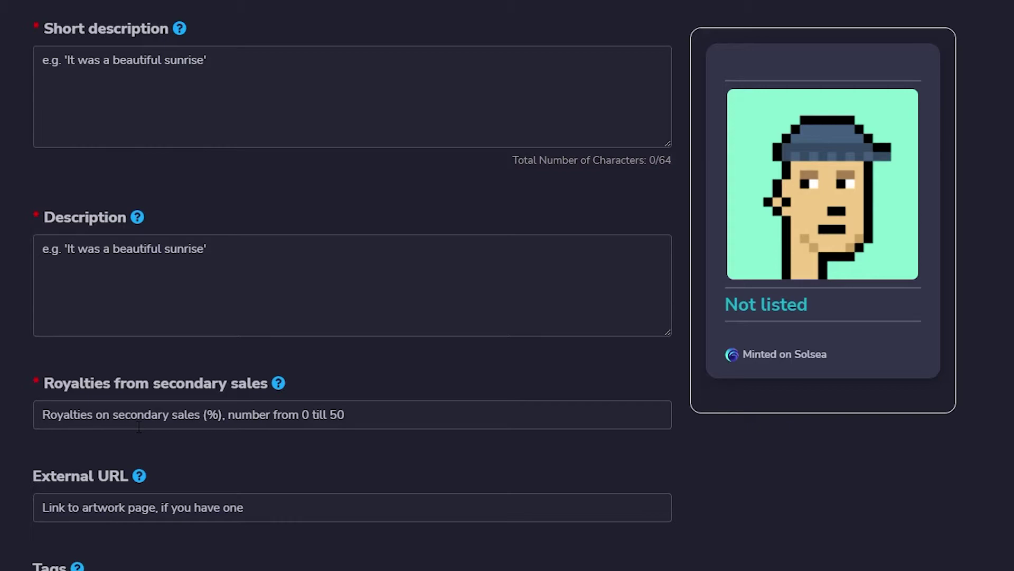
{"action": "scroll", "coordinate": [138, 427], "scroll_direction": "down", "scroll_amount": 2}
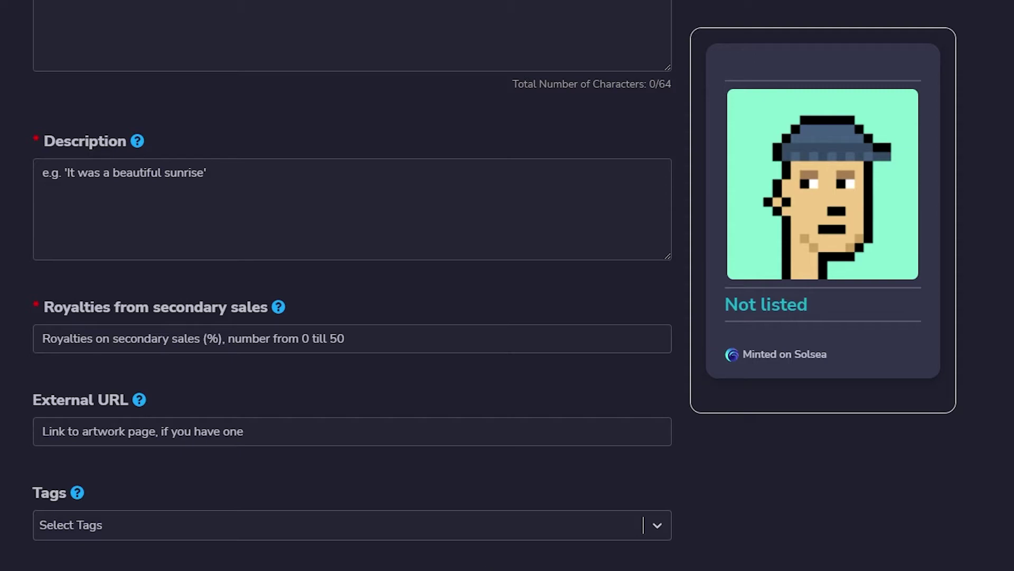
{"action": "scroll", "coordinate": [449, 567], "scroll_direction": "down", "scroll_amount": 3}
{"action": "scroll", "coordinate": [298, 402], "scroll_direction": "down", "scroll_amount": 2}
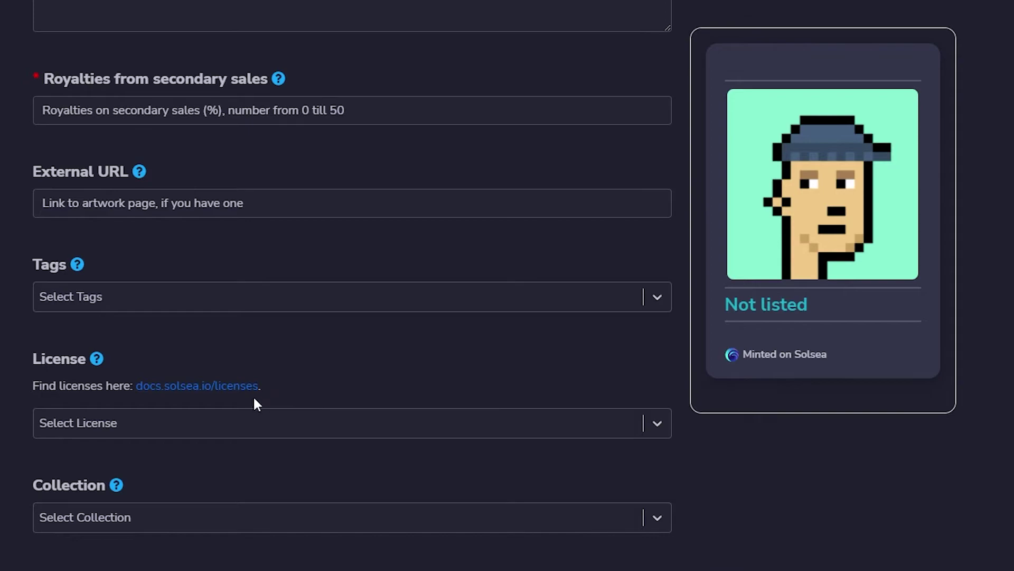
{"action": "scroll", "coordinate": [220, 430], "scroll_direction": "down", "scroll_amount": 3}
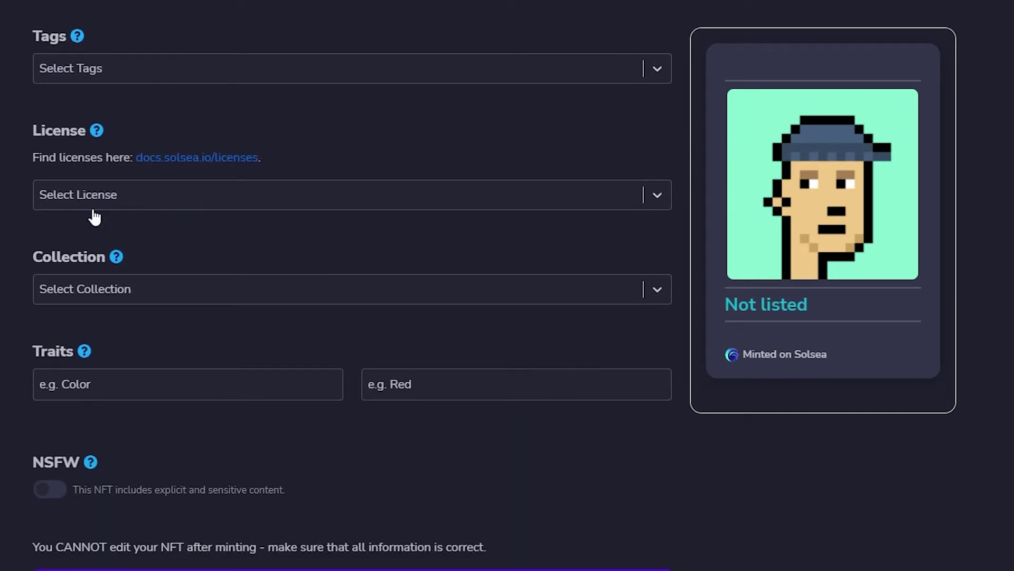
{"action": "scroll", "coordinate": [115, 208], "scroll_direction": "up", "scroll_amount": 2}
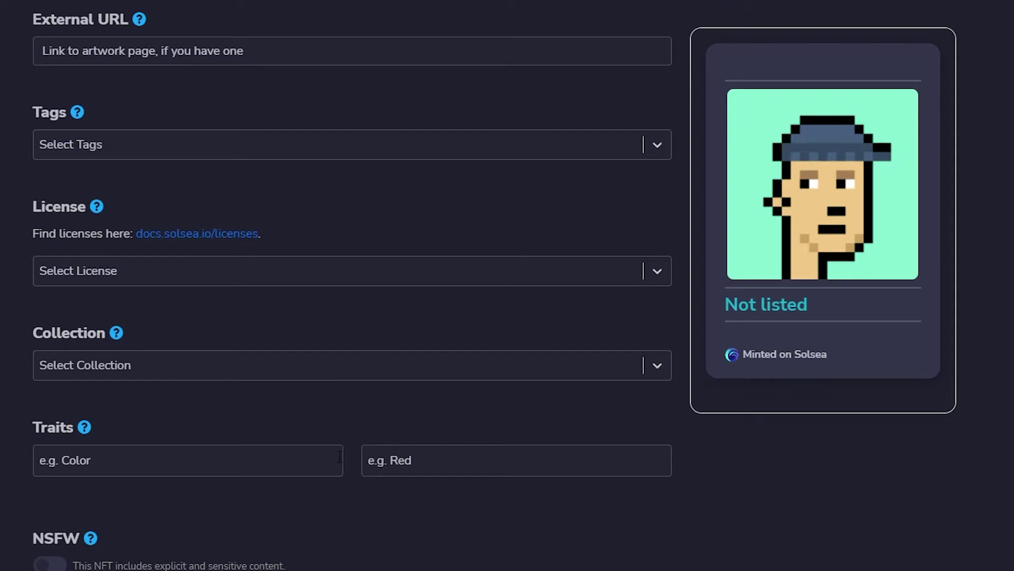
{"action": "scroll", "coordinate": [340, 456], "scroll_direction": "up", "scroll_amount": 20}
- Title the NFT 'Beanie man' and describe it as 'I am beanie man'
{"action": "scroll", "coordinate": [186, 539], "scroll_direction": "down", "scroll_amount": 2}
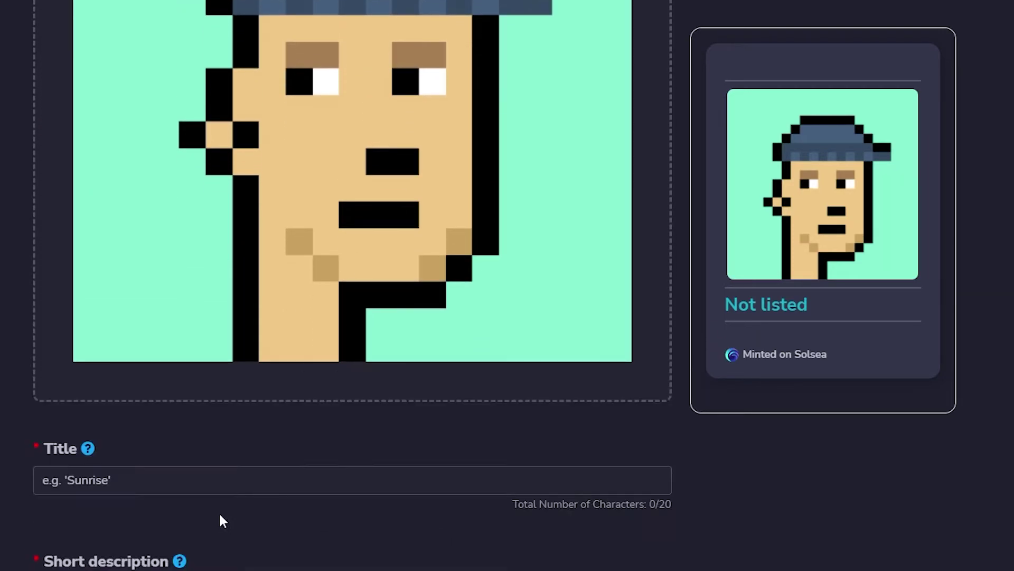
{"action": "scroll", "coordinate": [218, 511], "scroll_direction": "down", "scroll_amount": 3}
{"action": "left_click", "coordinate": [112, 320]}
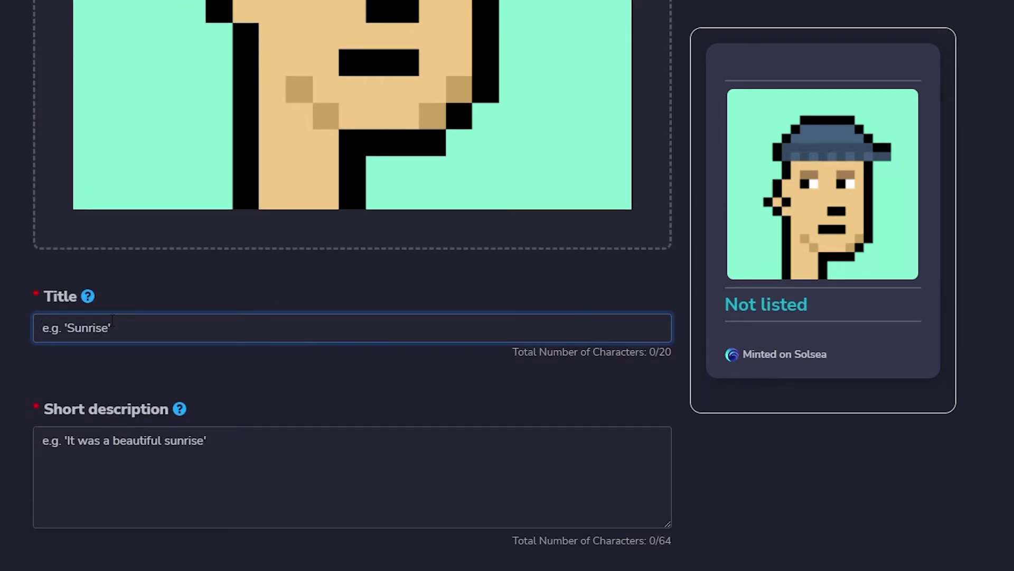
{"action": "type", "text": "Beanie man"}
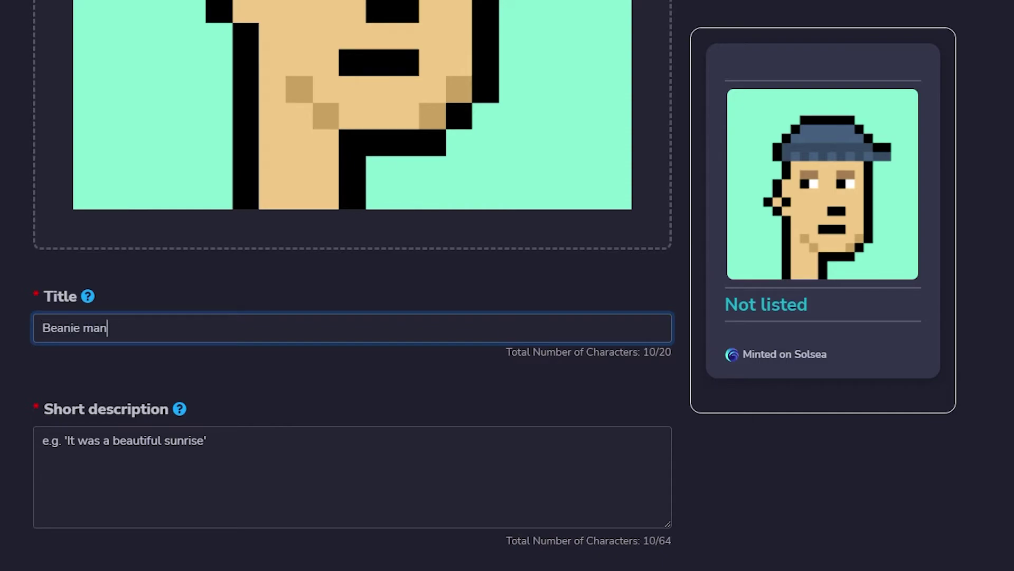
{"action": "left_click", "coordinate": [560, 463]}
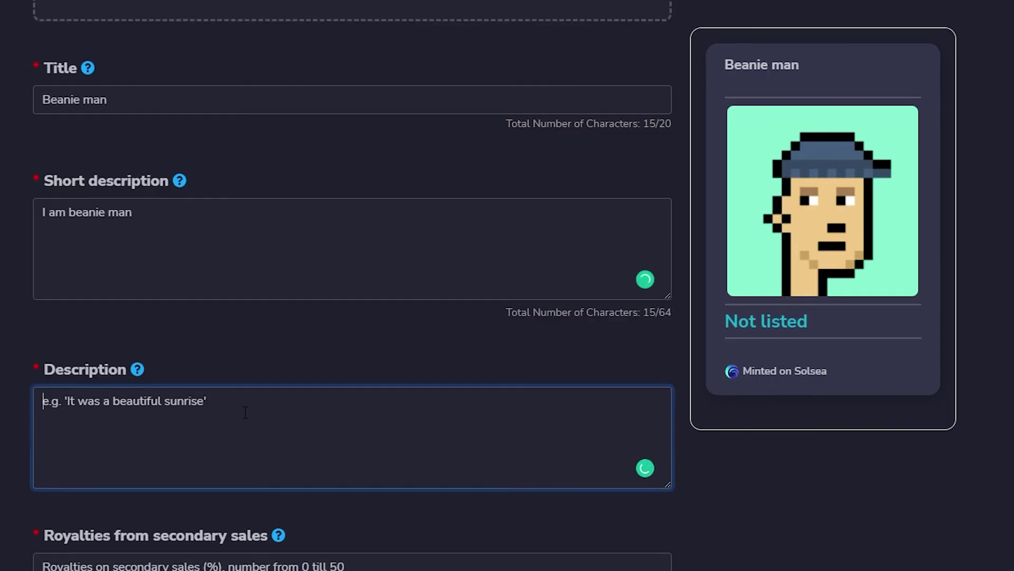
{"action": "type", "text": "I am"}
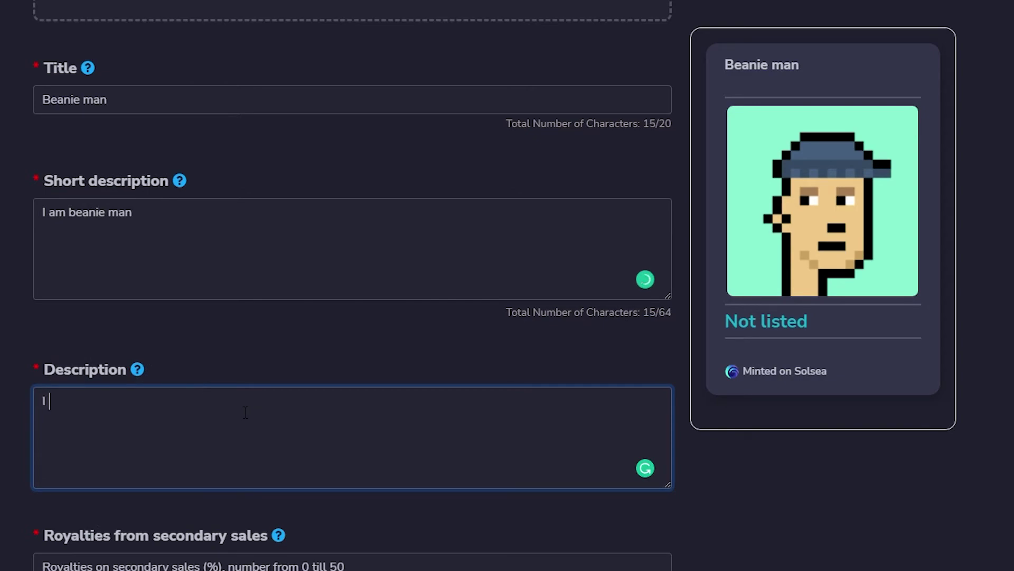
{"action": "type", "text": " beanie man"}
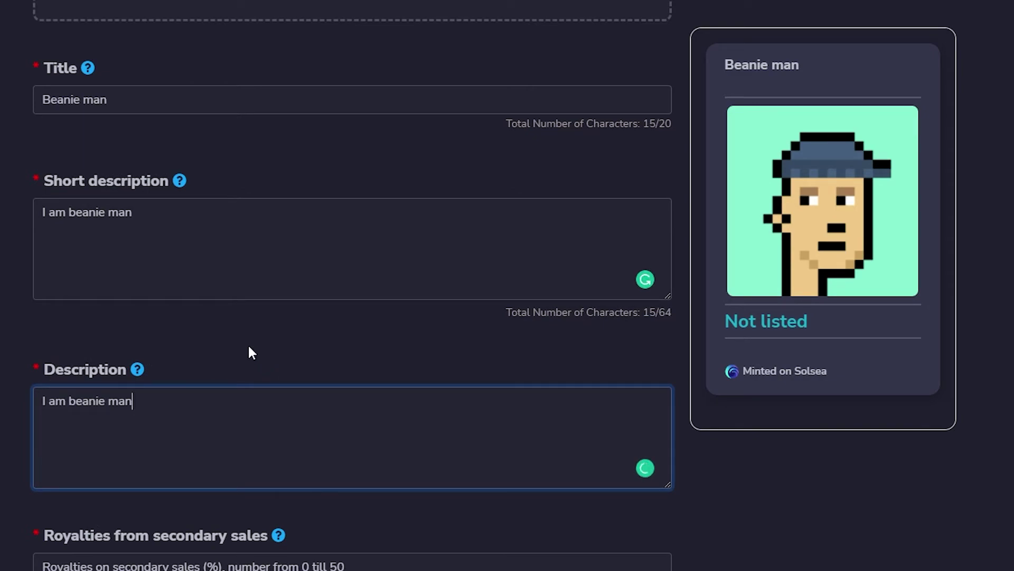
- Set the secondary-sale royalties to 5%
{"action": "scroll", "coordinate": [249, 351], "scroll_direction": "down", "scroll_amount": 2}
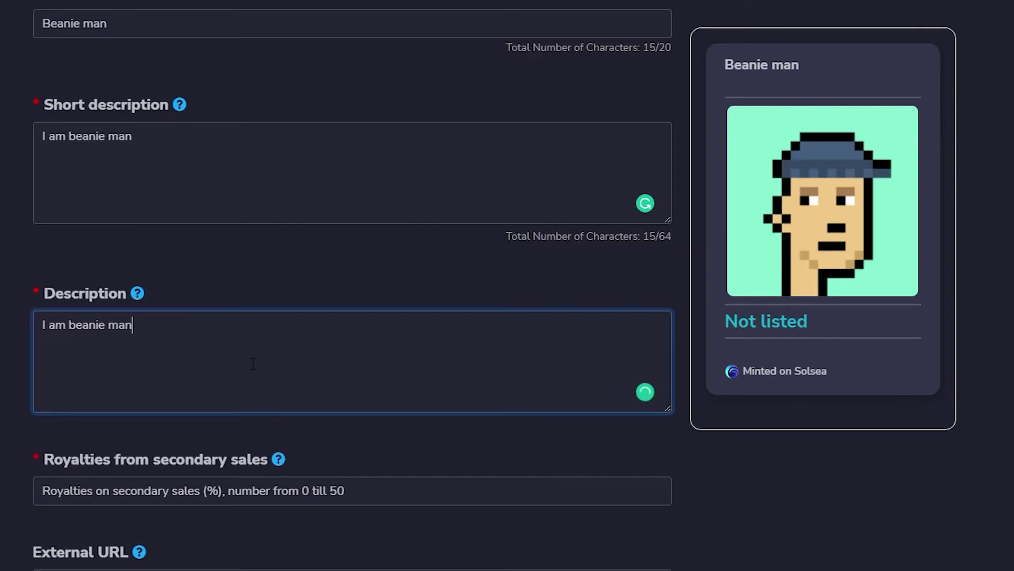
{"action": "scroll", "coordinate": [253, 364], "scroll_direction": "up", "scroll_amount": 2}
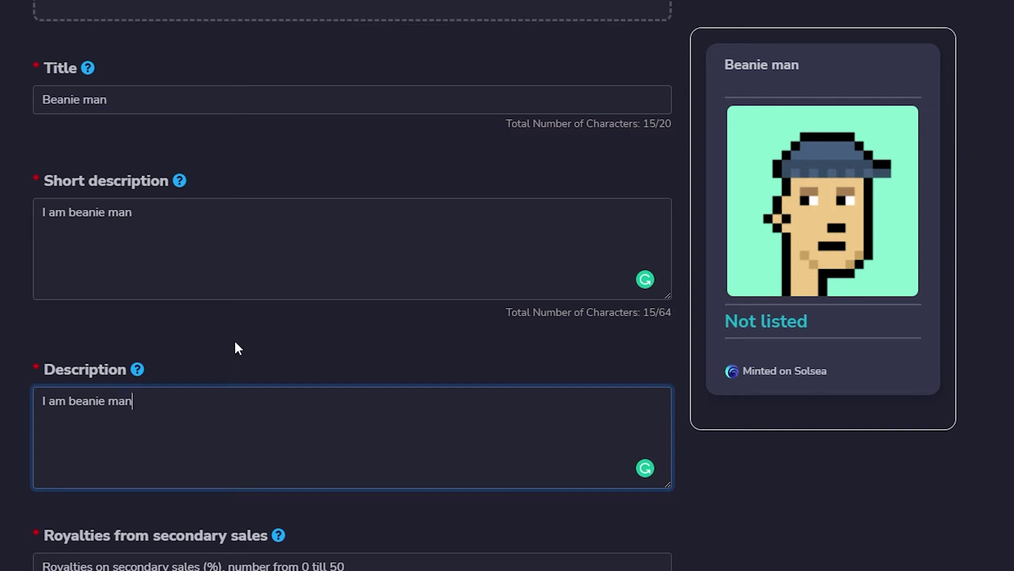
{"action": "scroll", "coordinate": [176, 351], "scroll_direction": "down", "scroll_amount": 4}
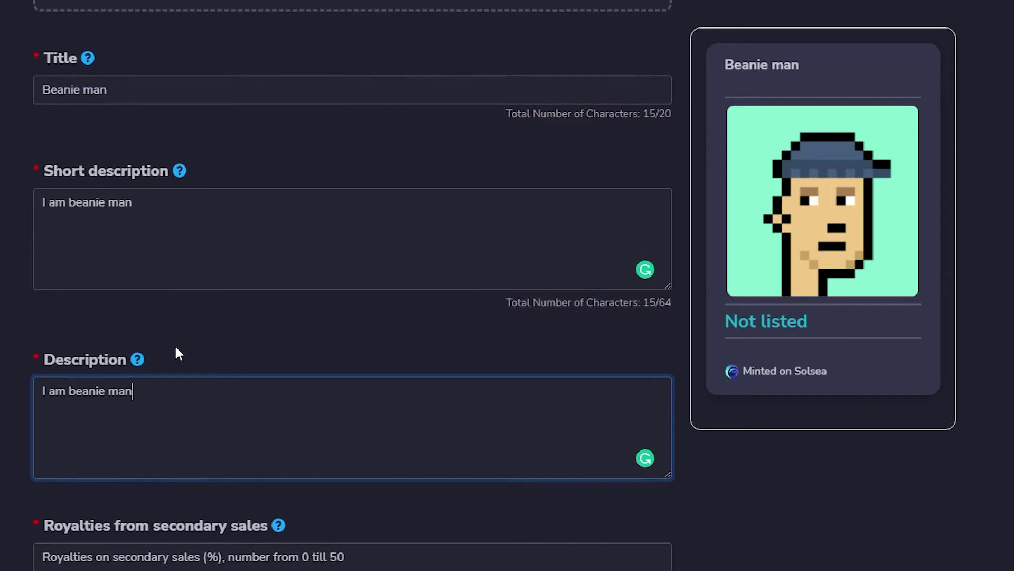
{"action": "left_click", "coordinate": [159, 422]}
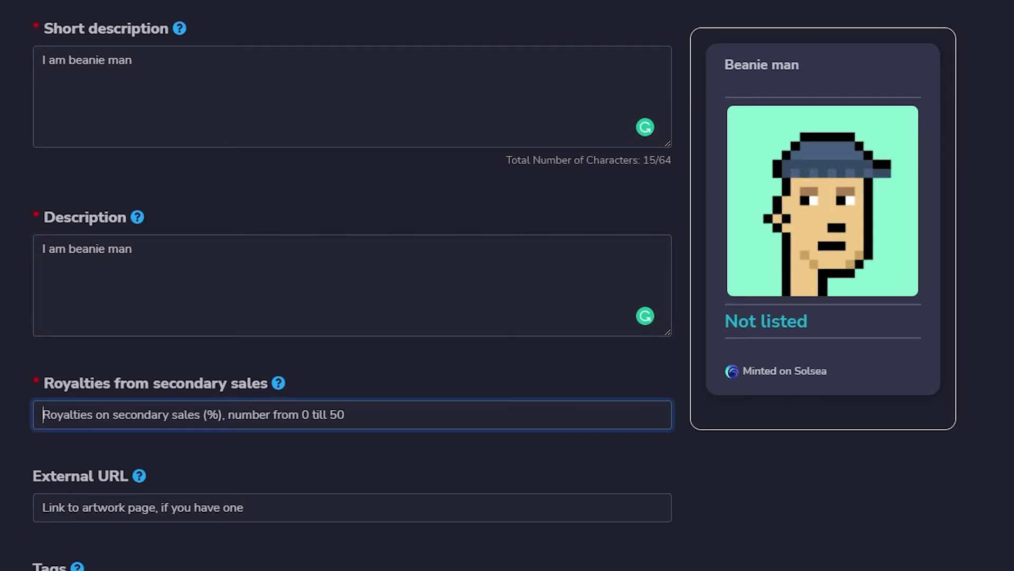
{"action": "type", "text": "5"}
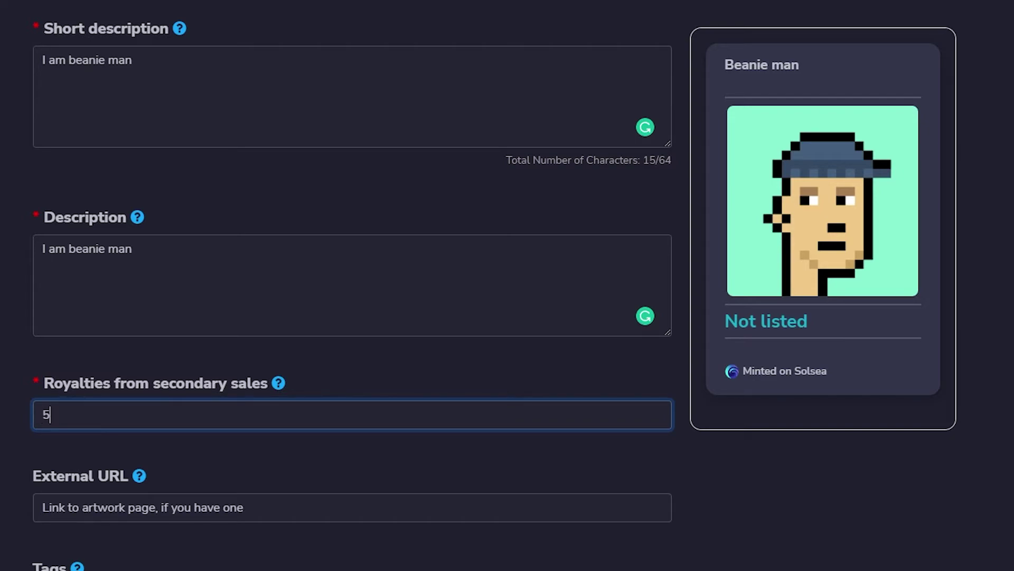
{"action": "scroll", "coordinate": [160, 417], "scroll_direction": "down", "scroll_amount": 4}
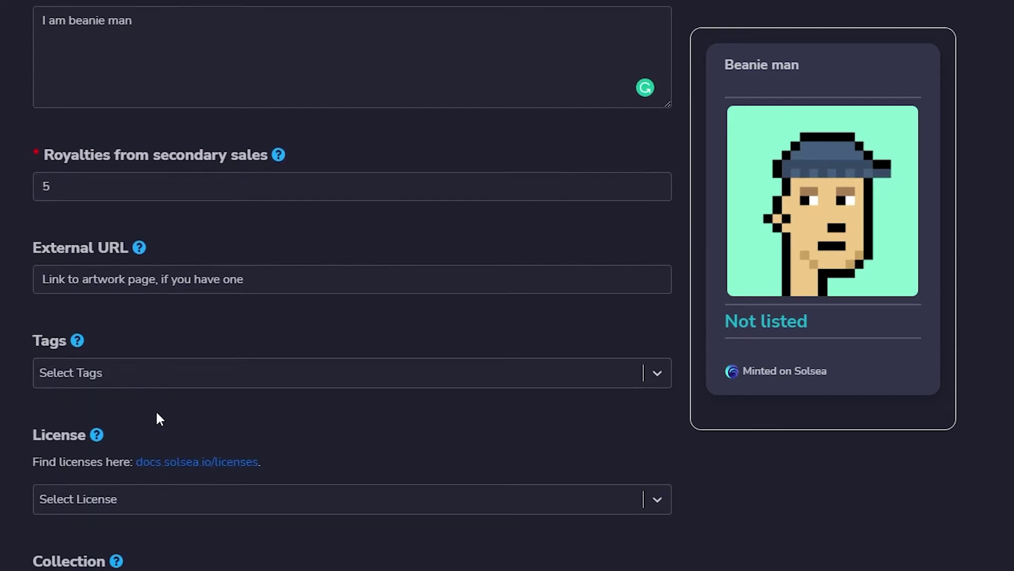
- Choose Image from the Tags dropdown list
{"action": "scroll", "coordinate": [274, 285], "scroll_direction": "down", "scroll_amount": 1}
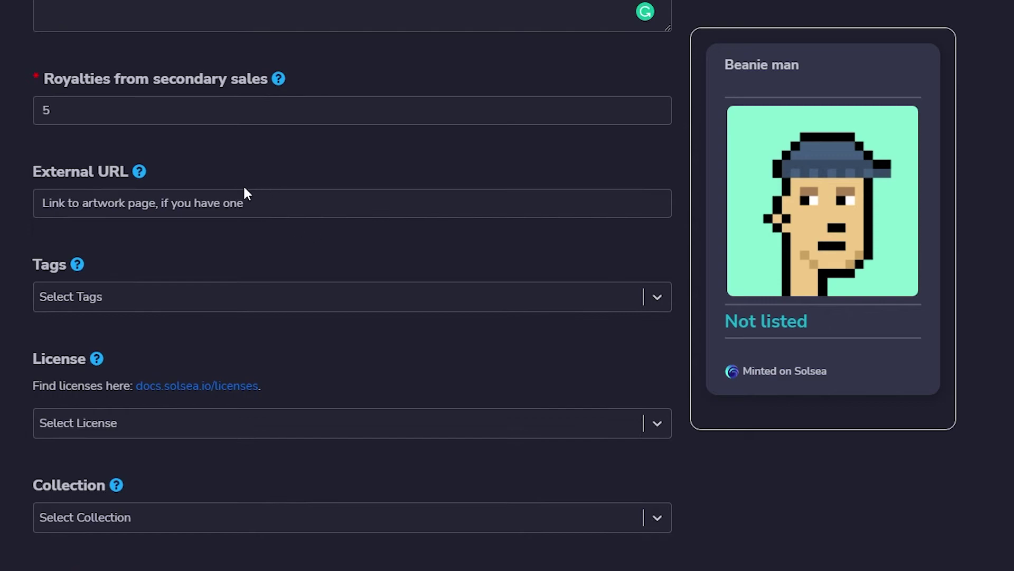
{"action": "left_click", "coordinate": [200, 297]}
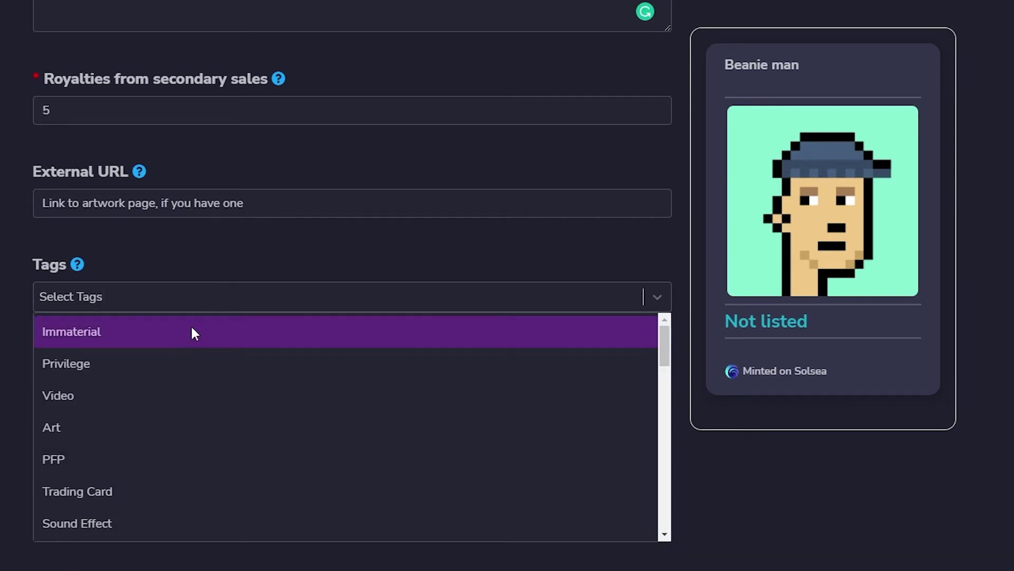
{"action": "scroll", "coordinate": [153, 502], "scroll_direction": "down", "scroll_amount": 1}
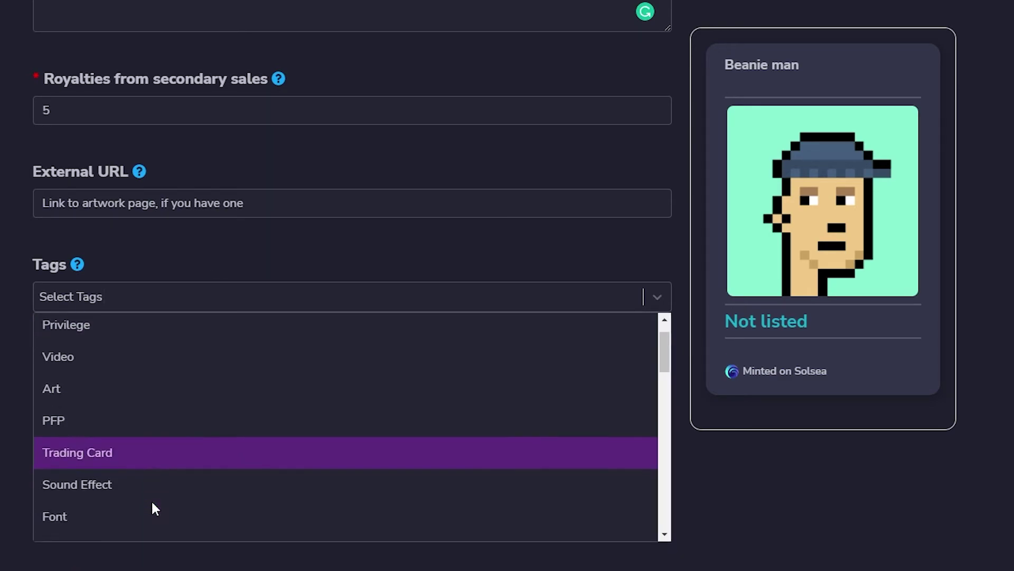
{"action": "scroll", "coordinate": [160, 448], "scroll_direction": "down", "scroll_amount": 4}
{"action": "scroll", "coordinate": [162, 445], "scroll_direction": "down", "scroll_amount": 2}
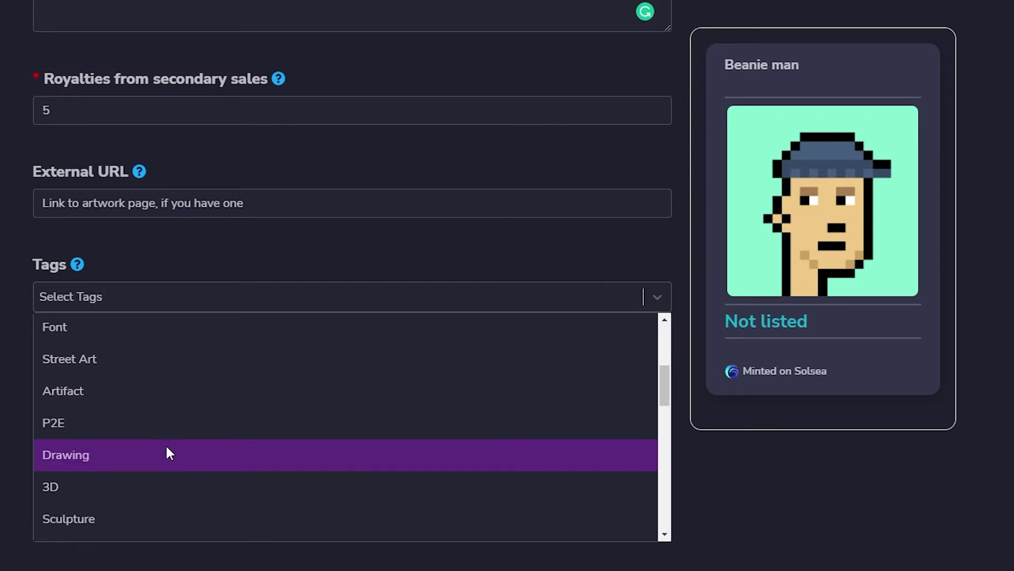
{"action": "scroll", "coordinate": [175, 447], "scroll_direction": "down", "scroll_amount": 6}
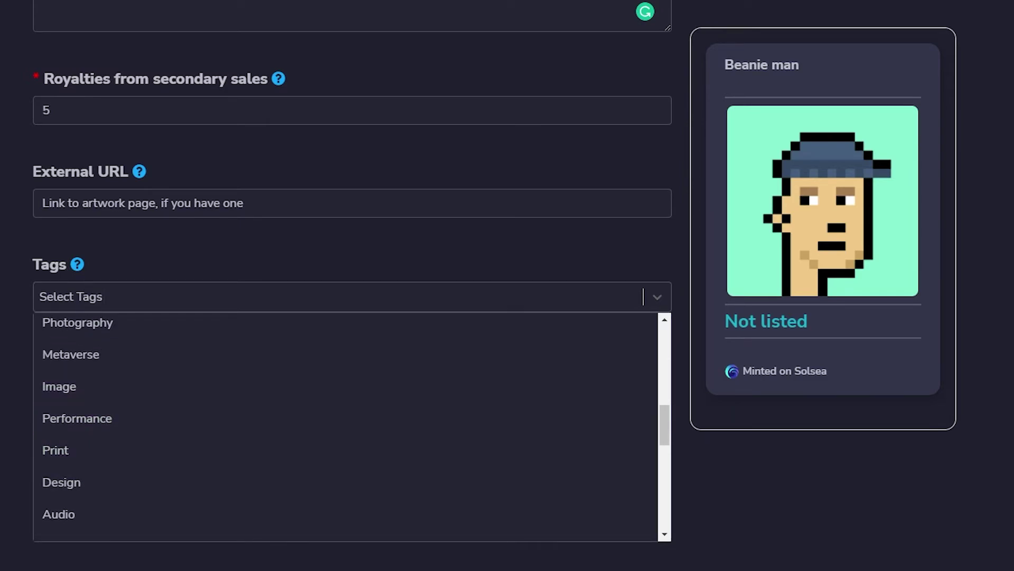
{"action": "left_click", "coordinate": [65, 392]}
{"action": "scroll", "coordinate": [352, 286], "scroll_direction": "down", "scroll_amount": 2}
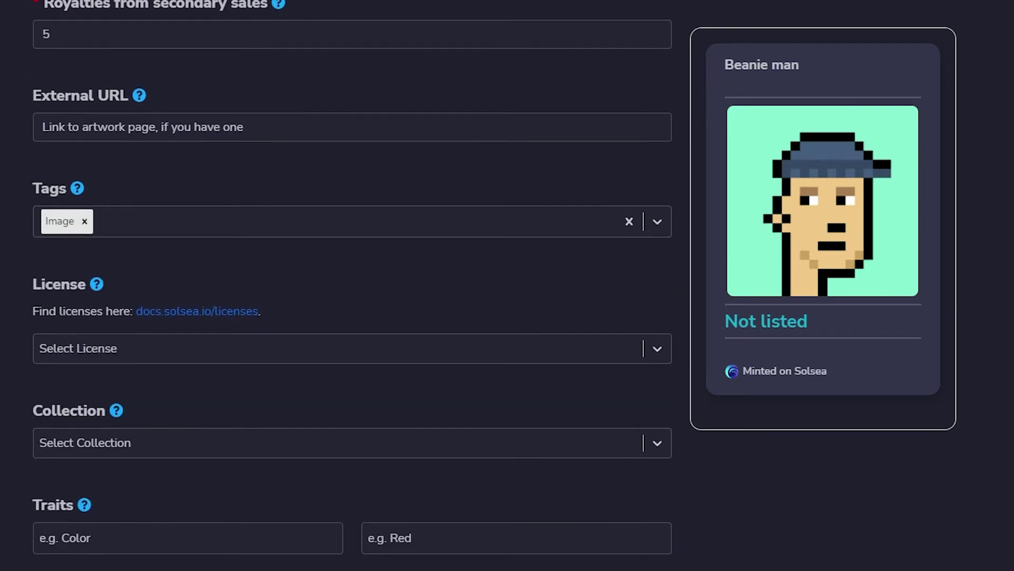
- Pick 'Personal public display/Non-Commercial exploitation' from the License dropdown
{"action": "left_click", "coordinate": [104, 357]}
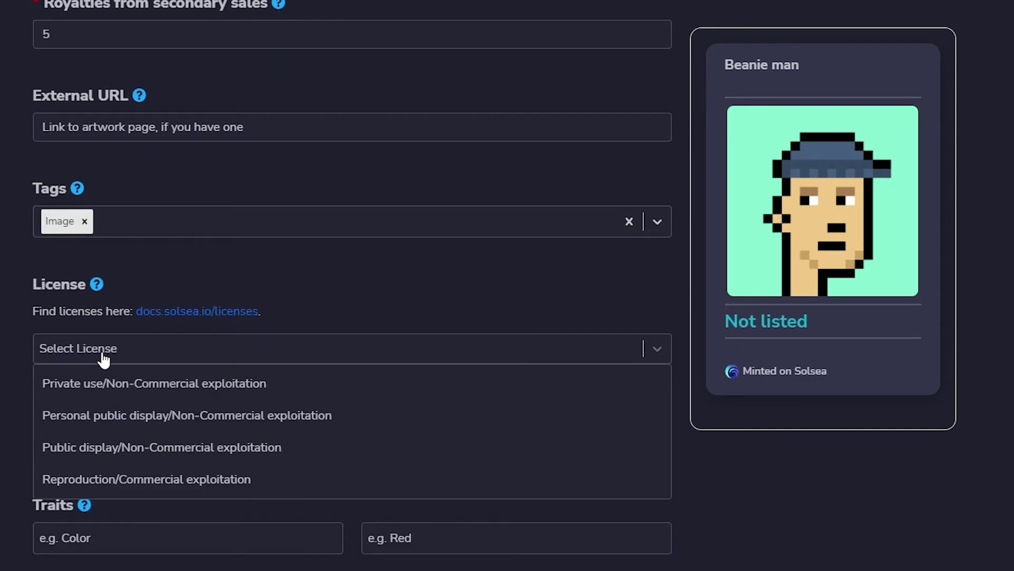
{"action": "scroll", "coordinate": [104, 358], "scroll_direction": "down", "scroll_amount": 2}
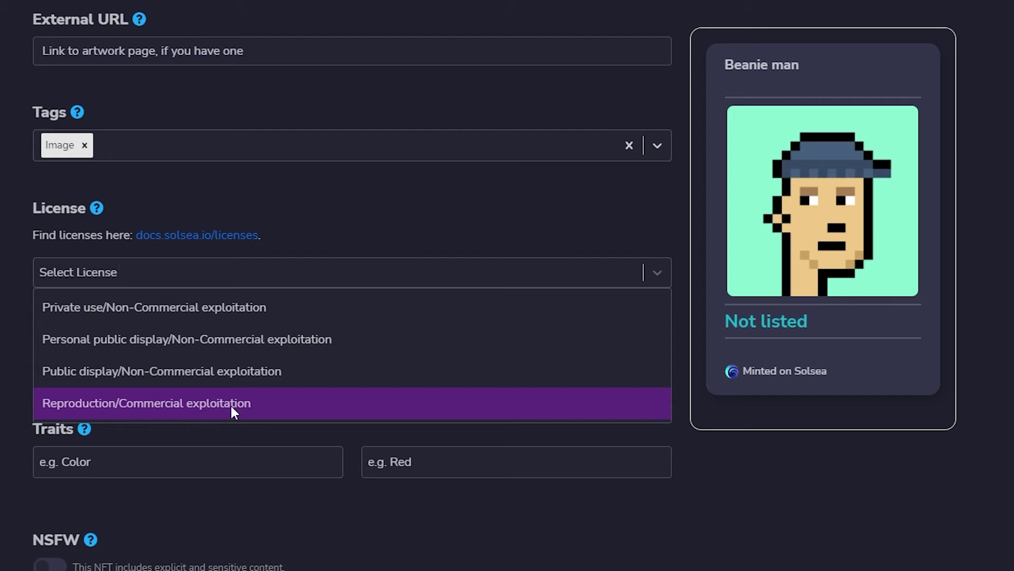
{"action": "left_click", "coordinate": [183, 348]}
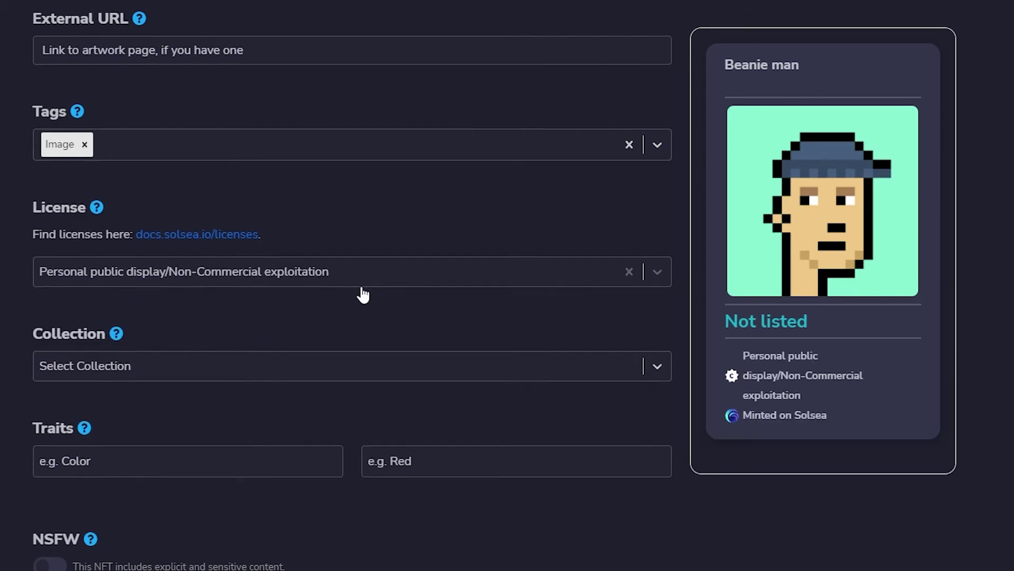
{"action": "scroll", "coordinate": [362, 290], "scroll_direction": "down", "scroll_amount": 1}
{"action": "scroll", "coordinate": [161, 306], "scroll_direction": "down", "scroll_amount": 1}
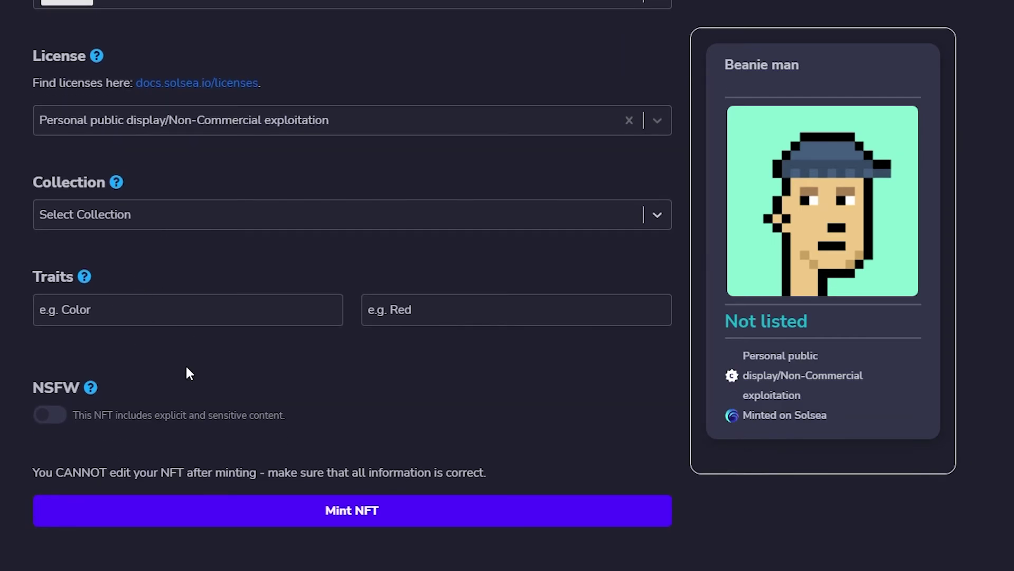
- Press Mint NFT at the bottom of the form to bring up the wallet's Approve Transaction prompt
{"action": "scroll", "coordinate": [186, 366], "scroll_direction": "down", "scroll_amount": 1}
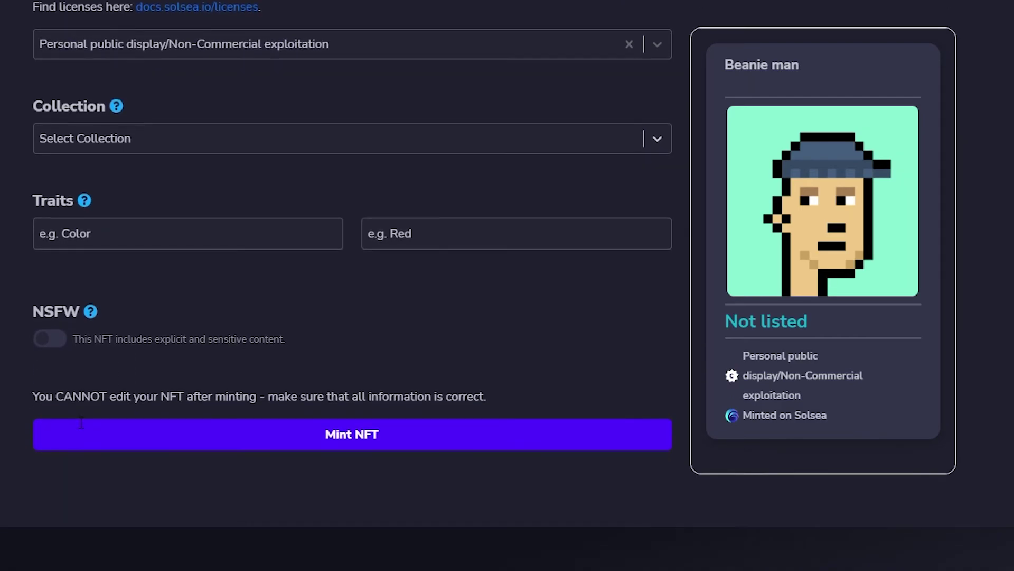
{"action": "left_click", "coordinate": [355, 448]}
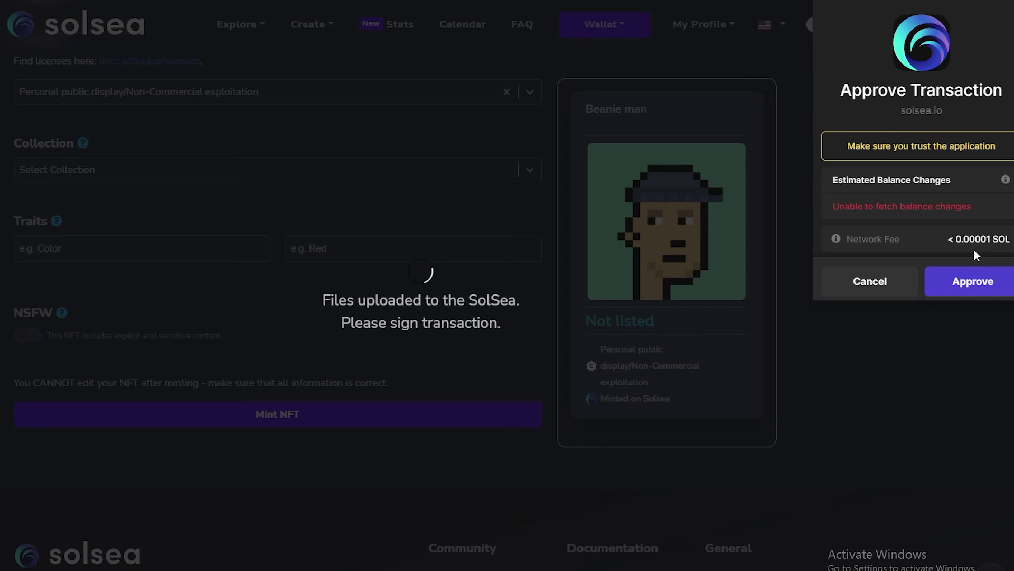
- Approve the mint transaction in the wallet, then scroll the returned form back down to Mint NFT
{"action": "left_click", "coordinate": [974, 281]}
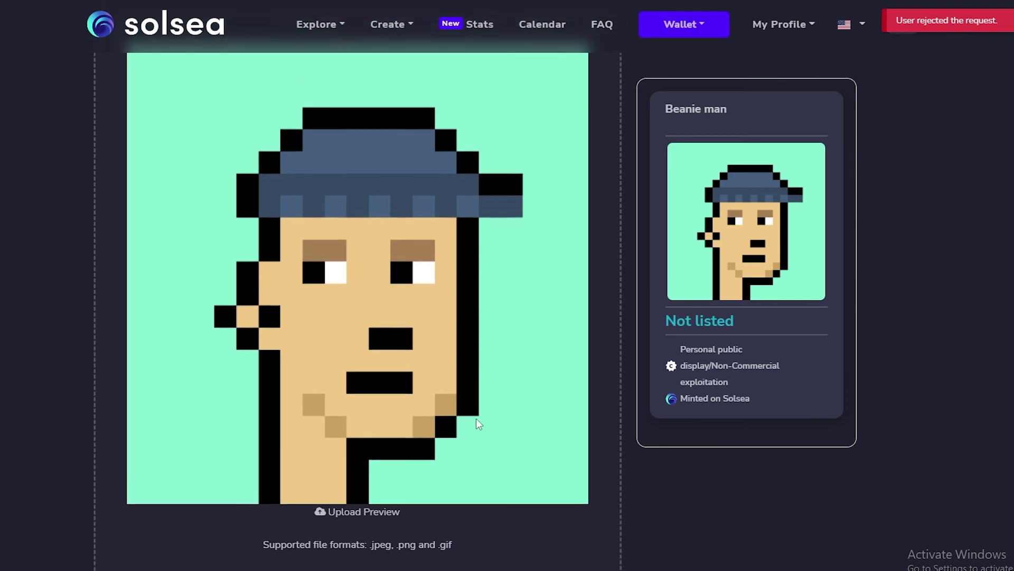
{"action": "scroll", "coordinate": [476, 424], "scroll_direction": "up", "scroll_amount": 4}
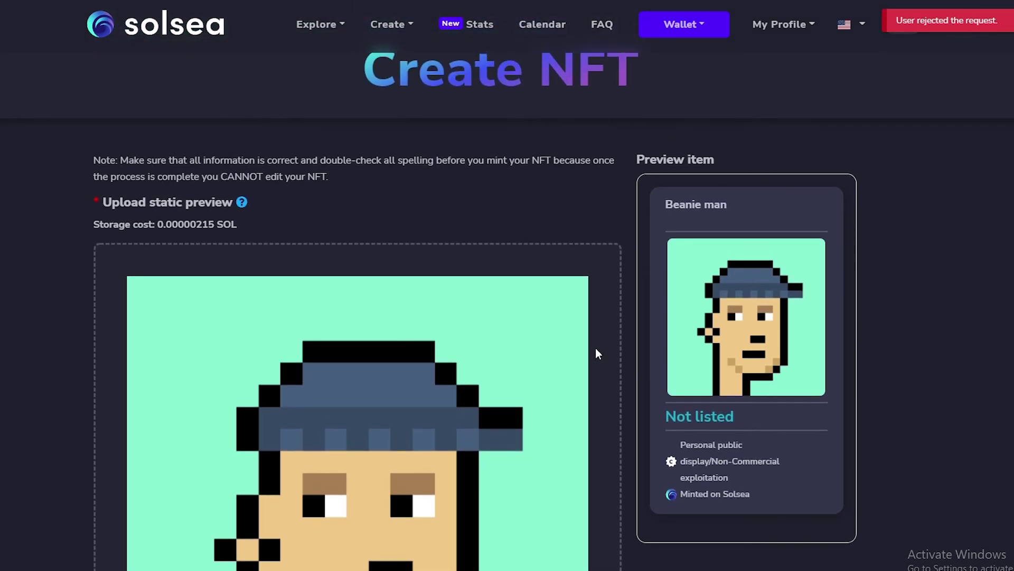
{"action": "scroll", "coordinate": [597, 352], "scroll_direction": "down", "scroll_amount": 8}
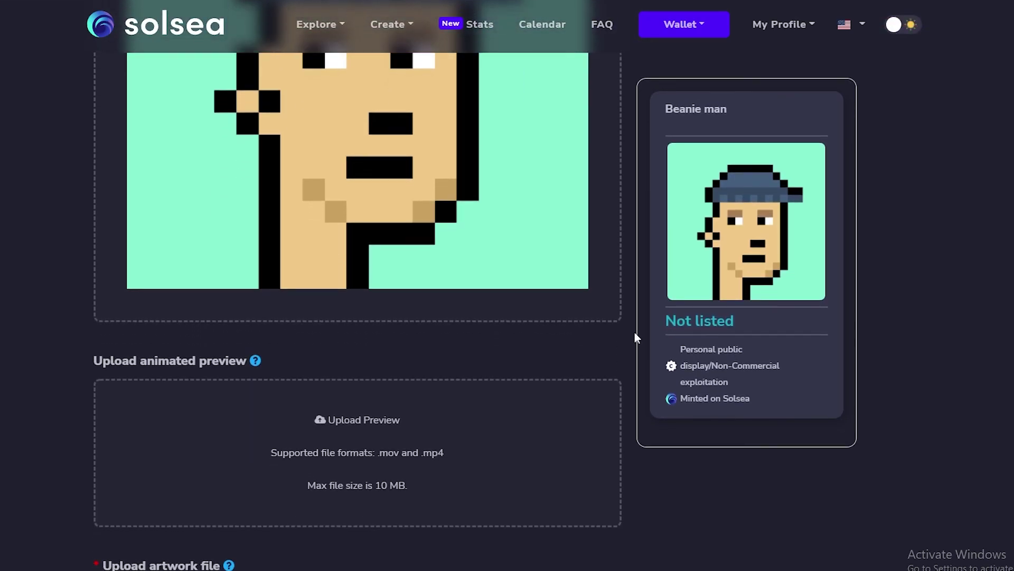
{"action": "scroll", "coordinate": [635, 332], "scroll_direction": "down", "scroll_amount": 12}
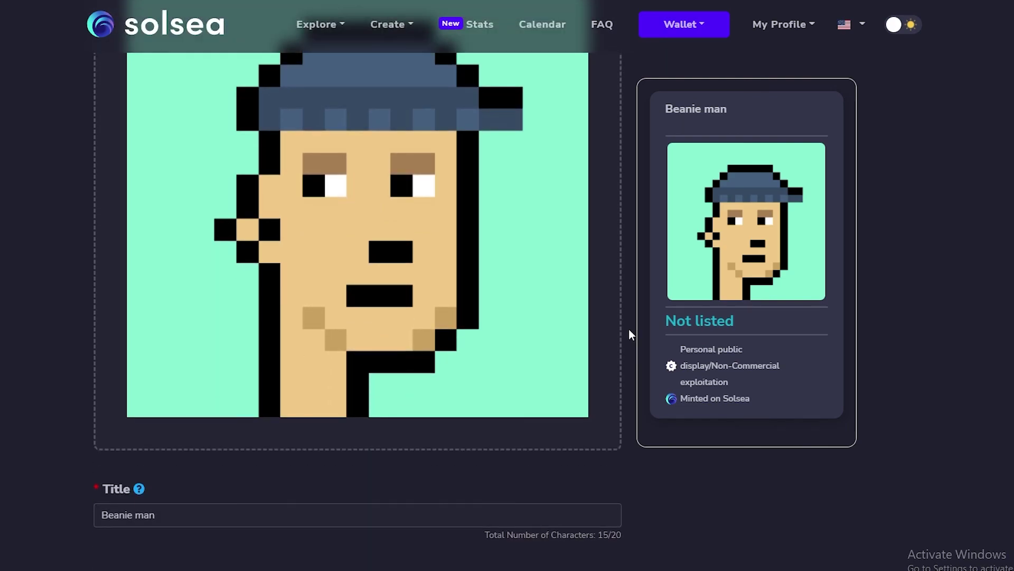
{"action": "scroll", "coordinate": [629, 331], "scroll_direction": "down", "scroll_amount": 2}
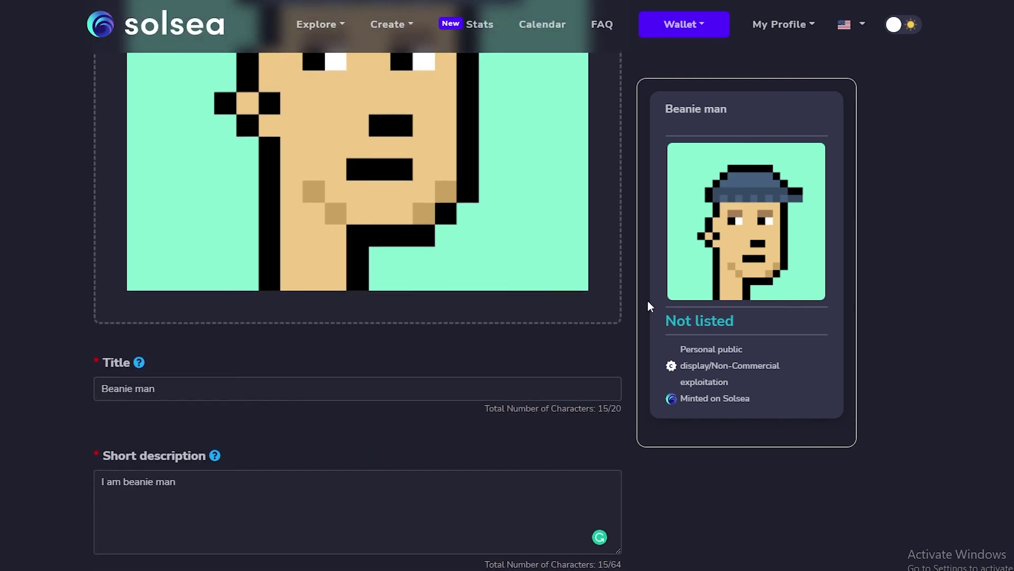
{"action": "scroll", "coordinate": [653, 311], "scroll_direction": "down", "scroll_amount": 2}
{"action": "scroll", "coordinate": [632, 337], "scroll_direction": "down", "scroll_amount": 5}
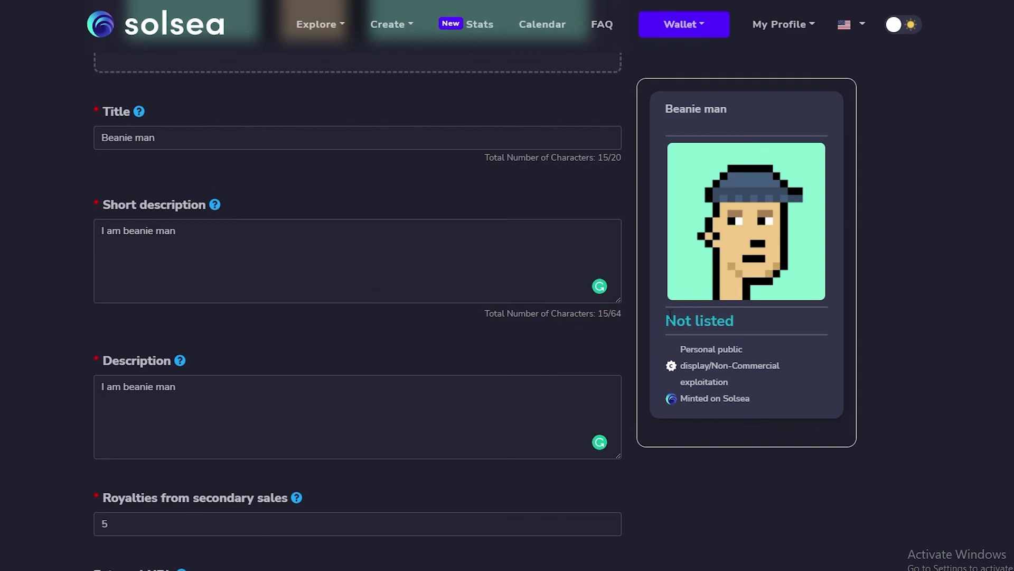
{"action": "scroll", "coordinate": [621, 344], "scroll_direction": "down", "scroll_amount": 4}
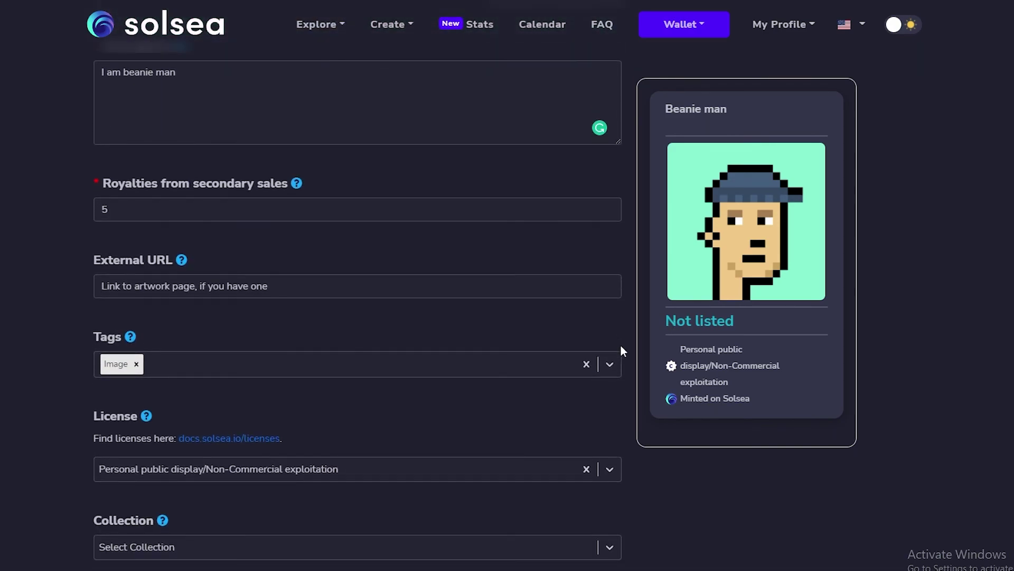
{"action": "scroll", "coordinate": [622, 345], "scroll_direction": "down", "scroll_amount": 5}
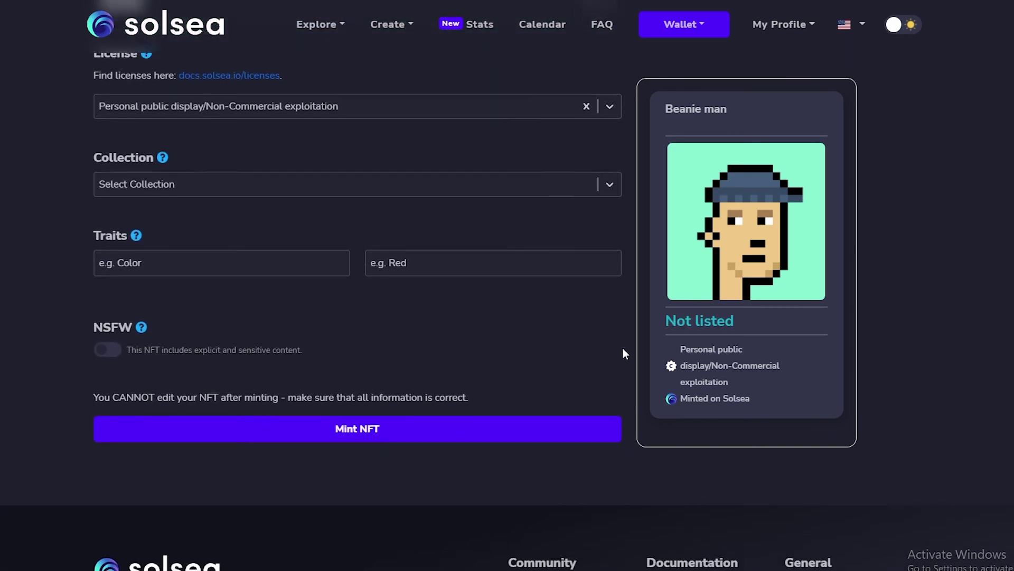